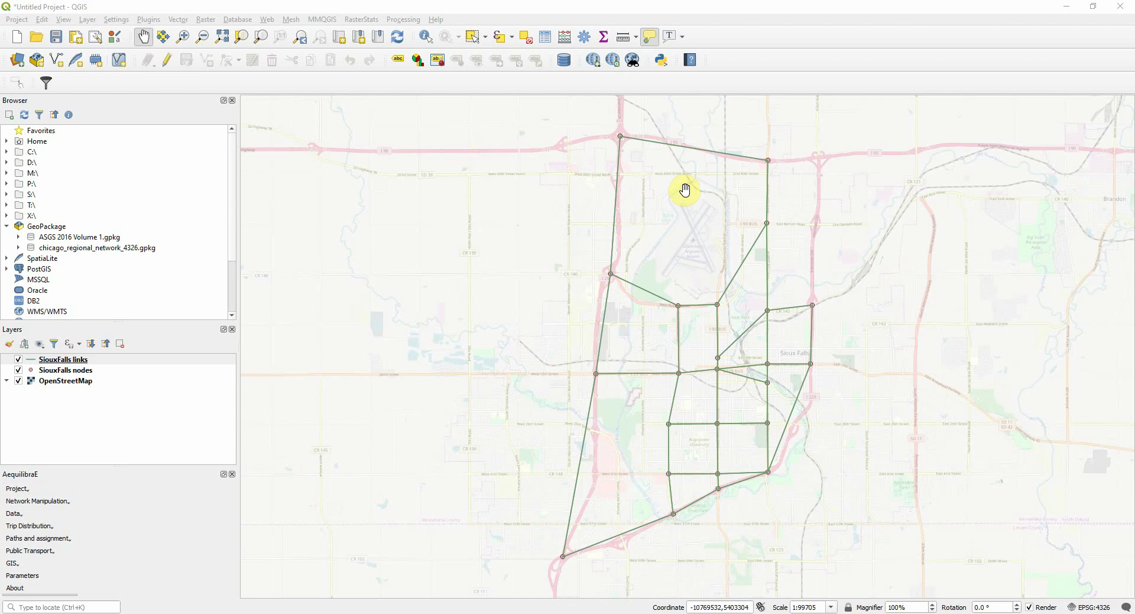
# - Pan the Sioux Falls network slightly and show the AequilibraE Project menu's creation options
pyautogui.click(20, 489)
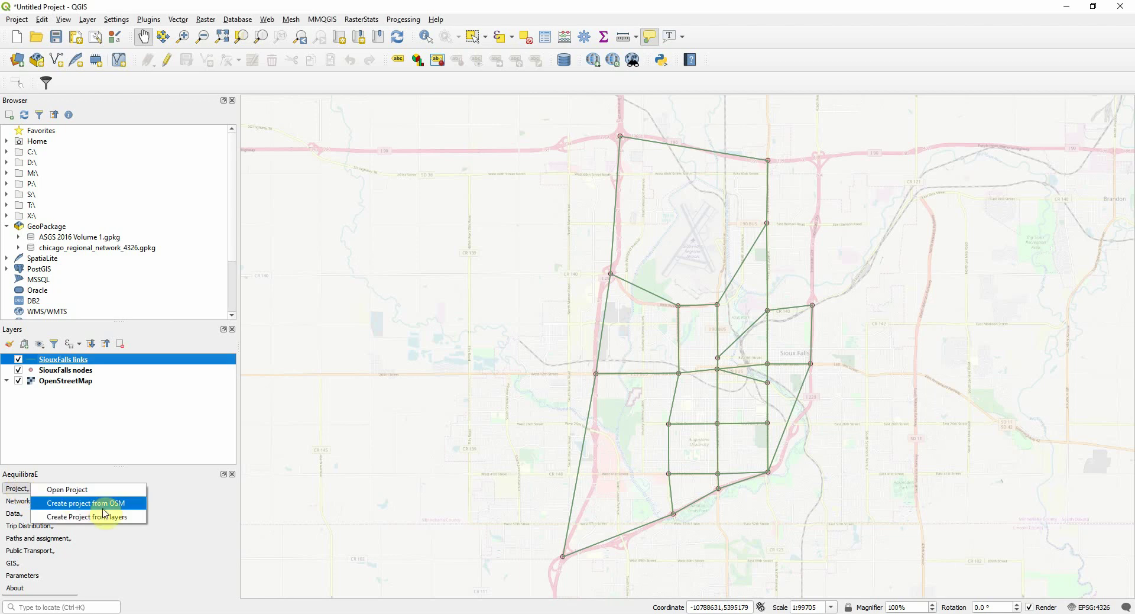
pyautogui.click(559, 372)
pyautogui.moveTo(884, 296); pyautogui.dragTo(768, 308)
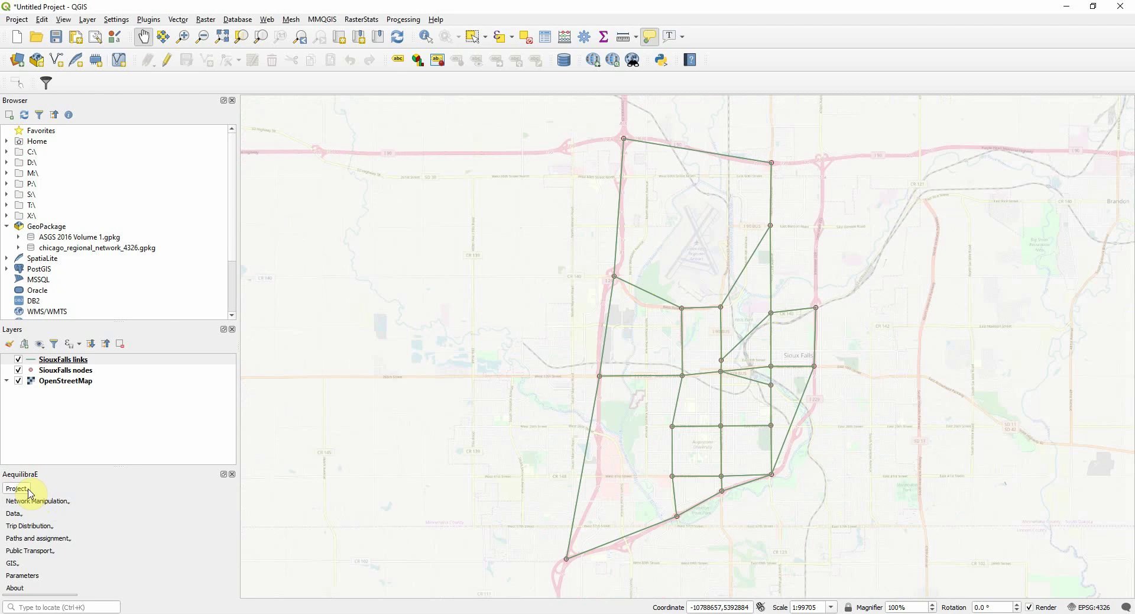
pyautogui.click(28, 490)
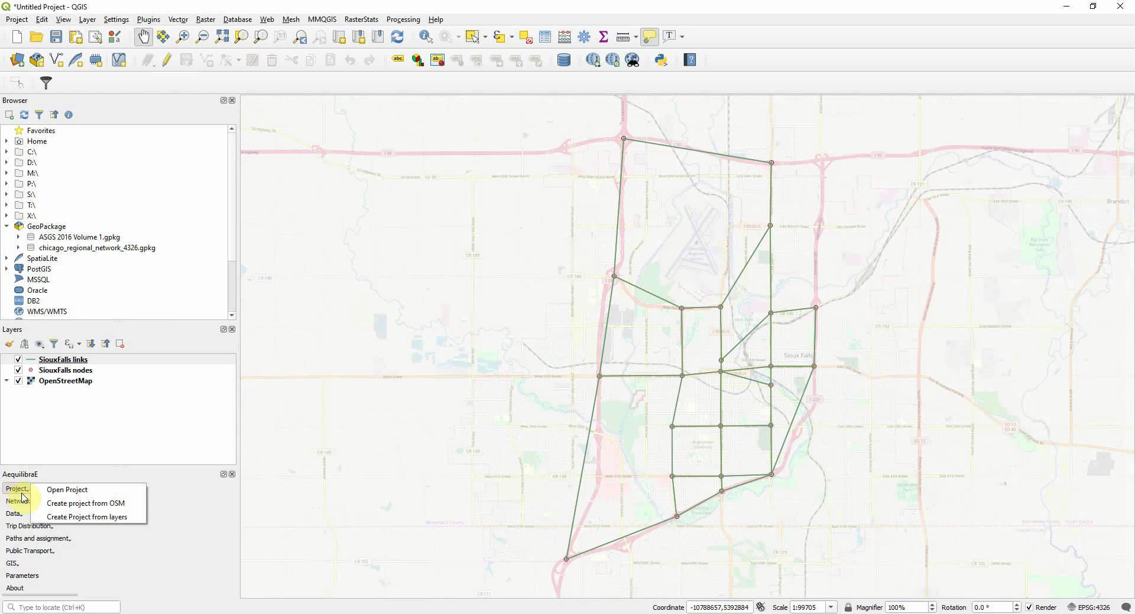
# - Open Create Project from layers, enlarge the dialog, and review the node and link field mappings
pyautogui.click(73, 518)
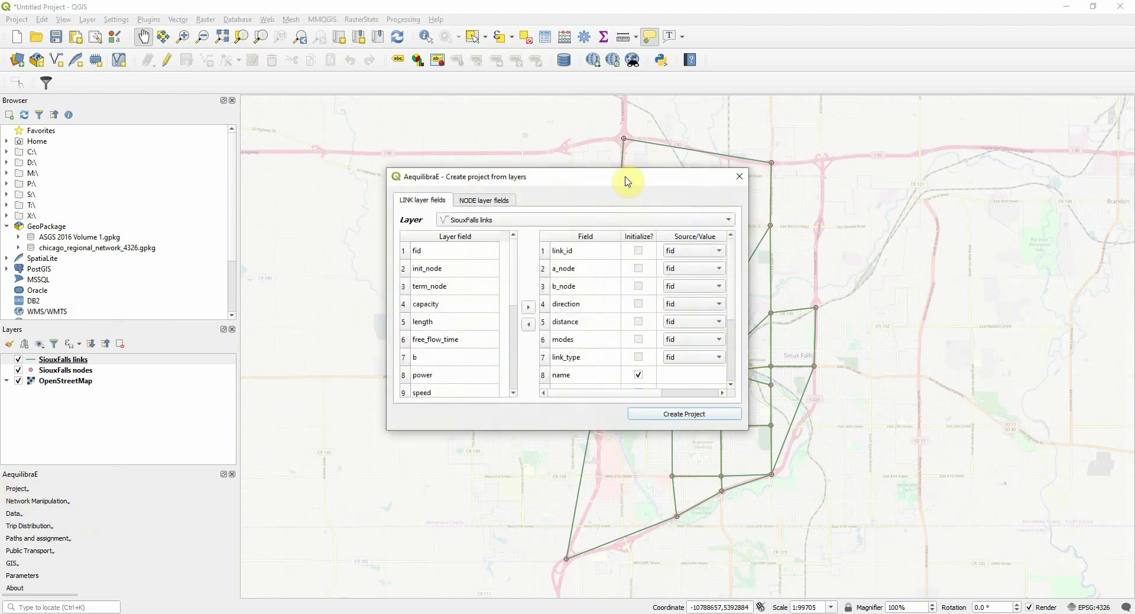
pyautogui.moveTo(628, 177); pyautogui.dragTo(820, 87)
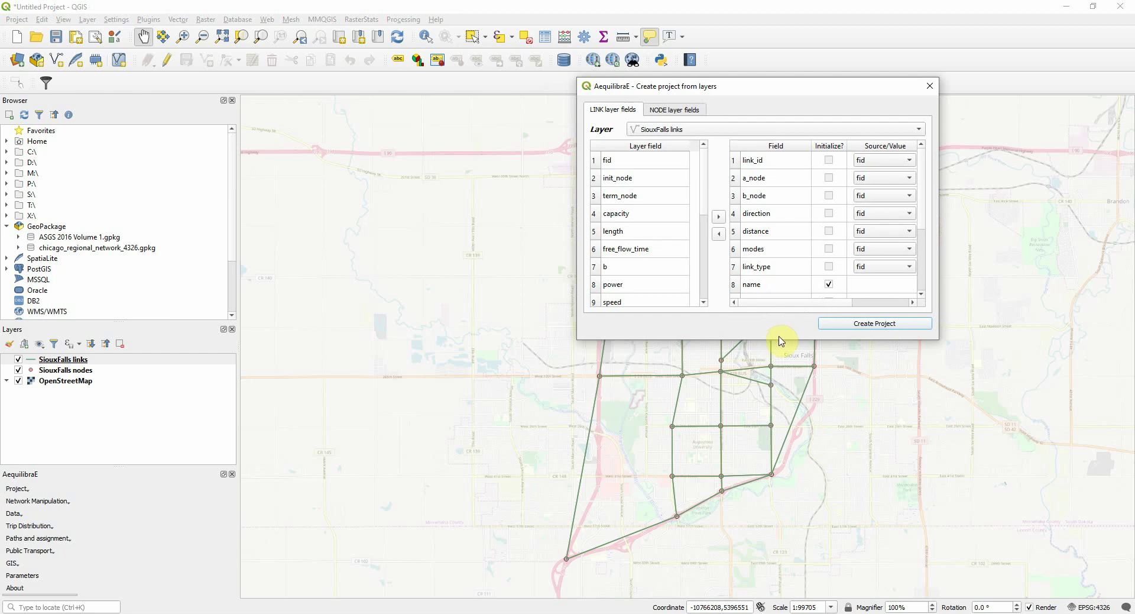
pyautogui.moveTo(782, 341); pyautogui.dragTo(850, 498)
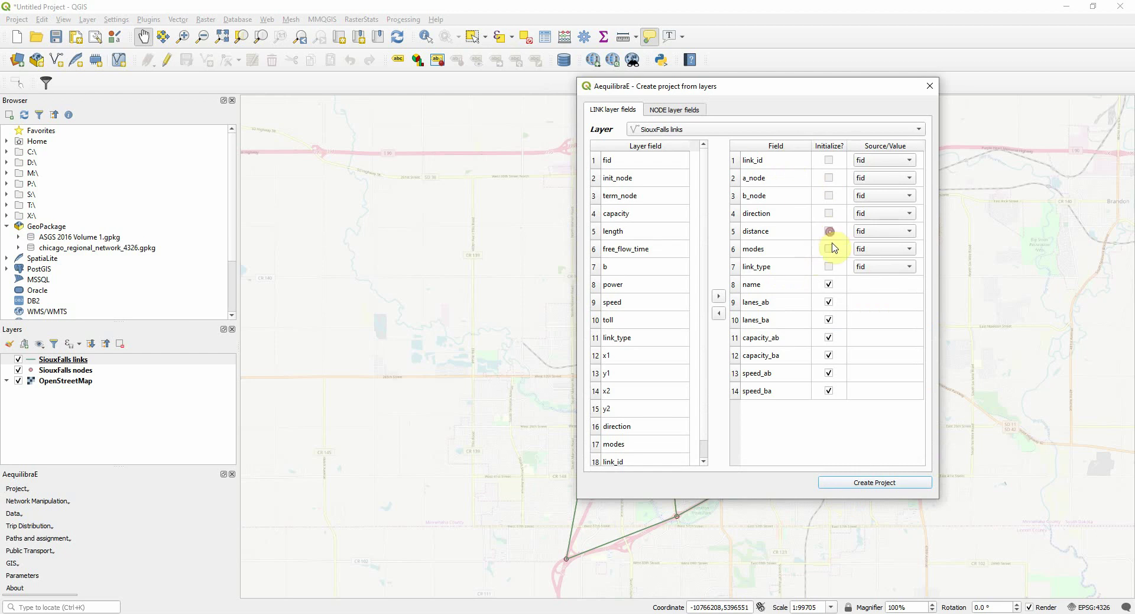
pyautogui.click(677, 109)
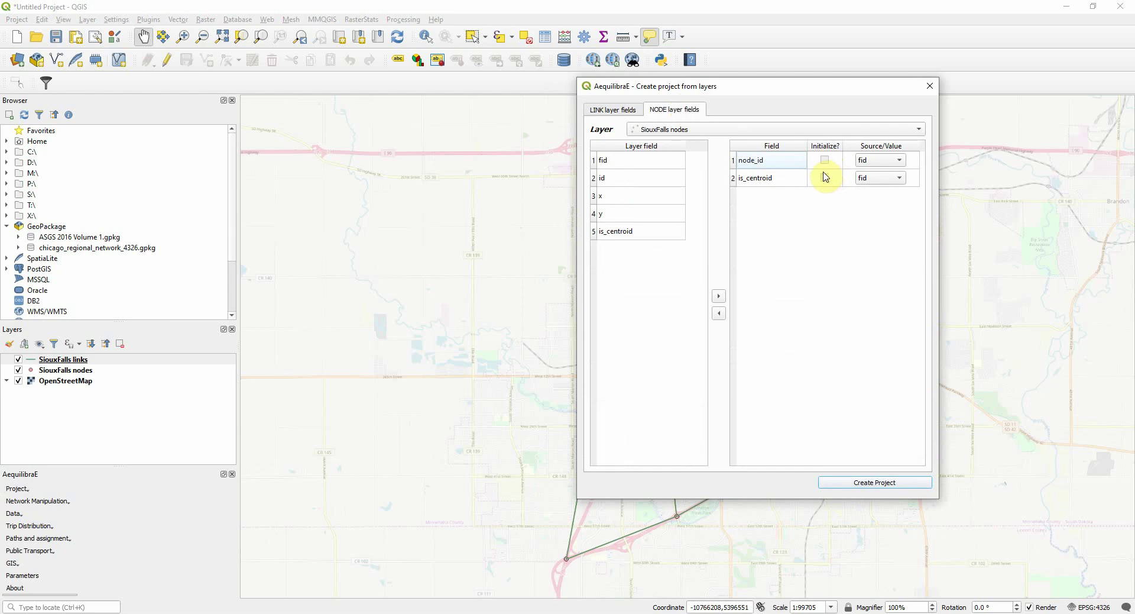
pyautogui.click(626, 112)
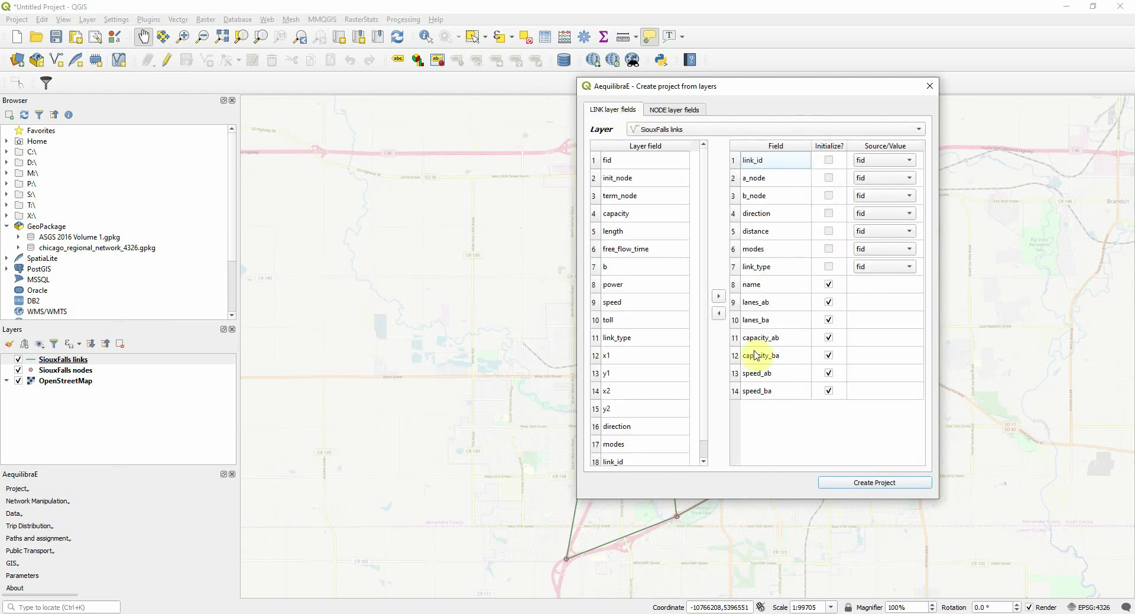
# - Open AequilibraE Parameters, collapse assignment and distribution, and stretch the window to full height
pyautogui.click(28, 577)
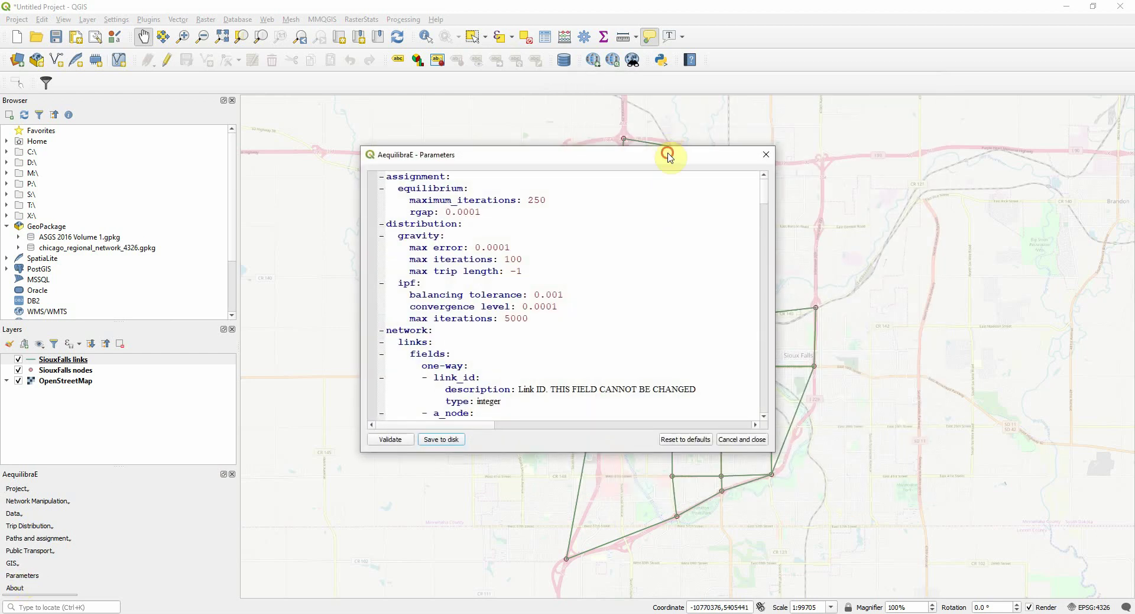
pyautogui.moveTo(659, 146); pyautogui.dragTo(617, 114)
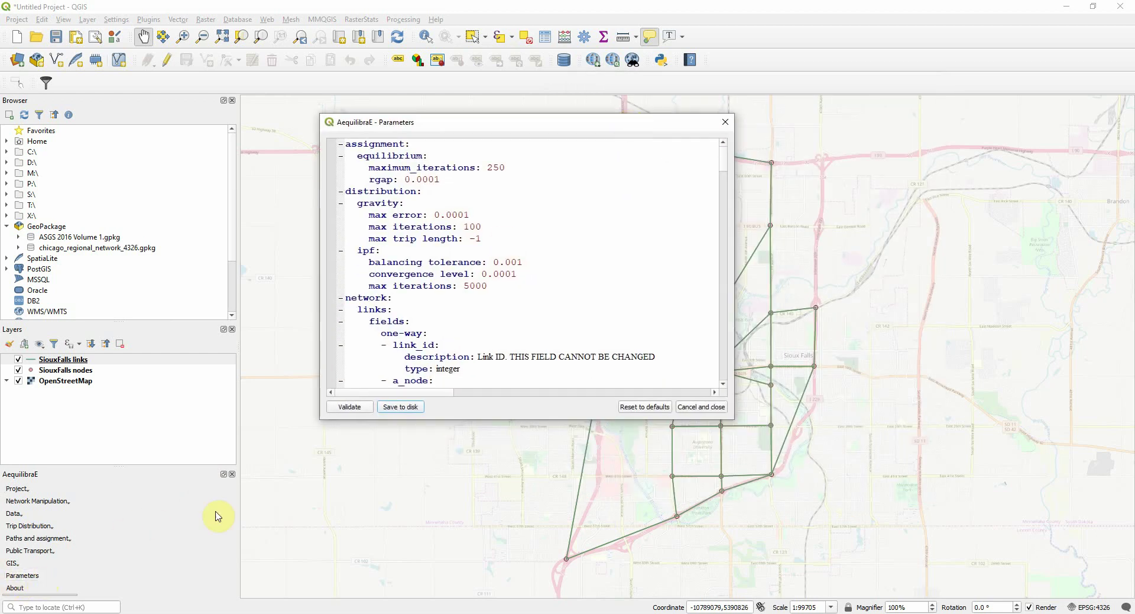
pyautogui.click(342, 144)
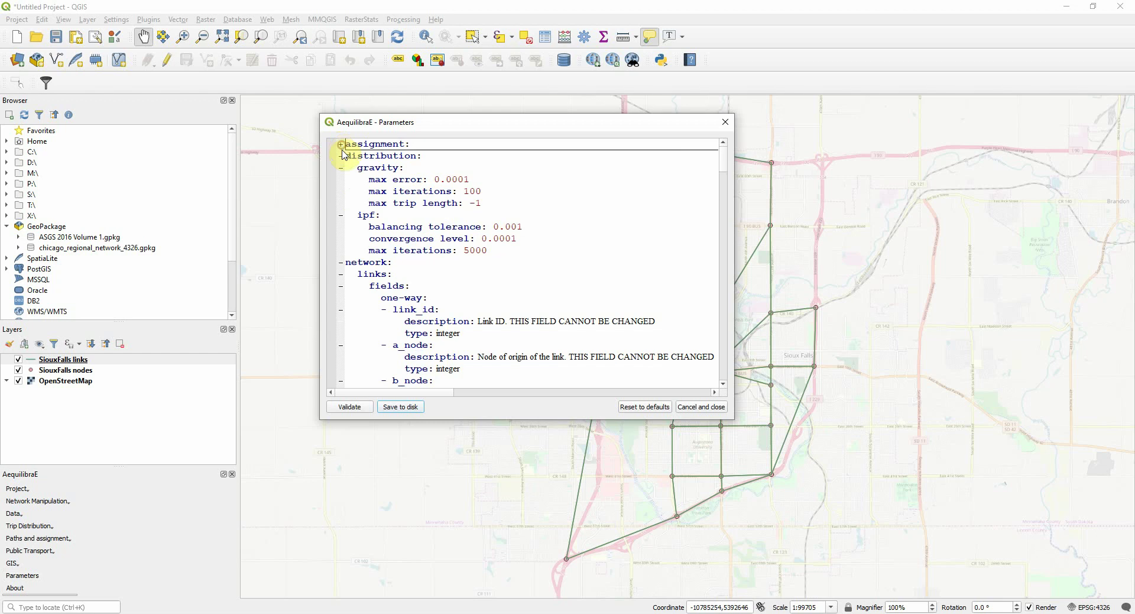
pyautogui.click(342, 156)
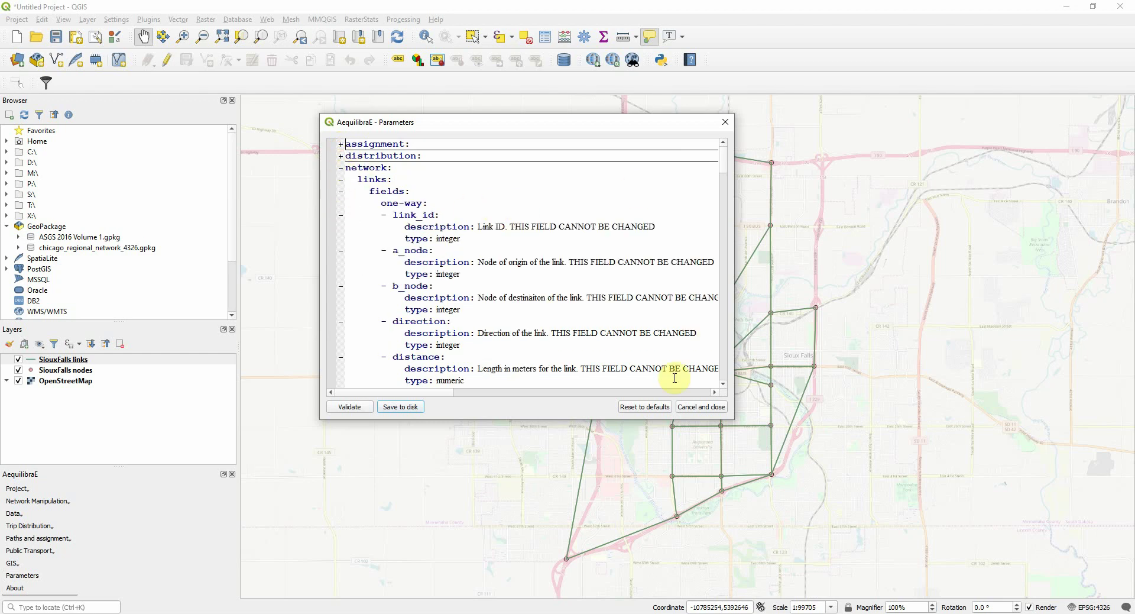
pyautogui.doubleClick(604, 419)
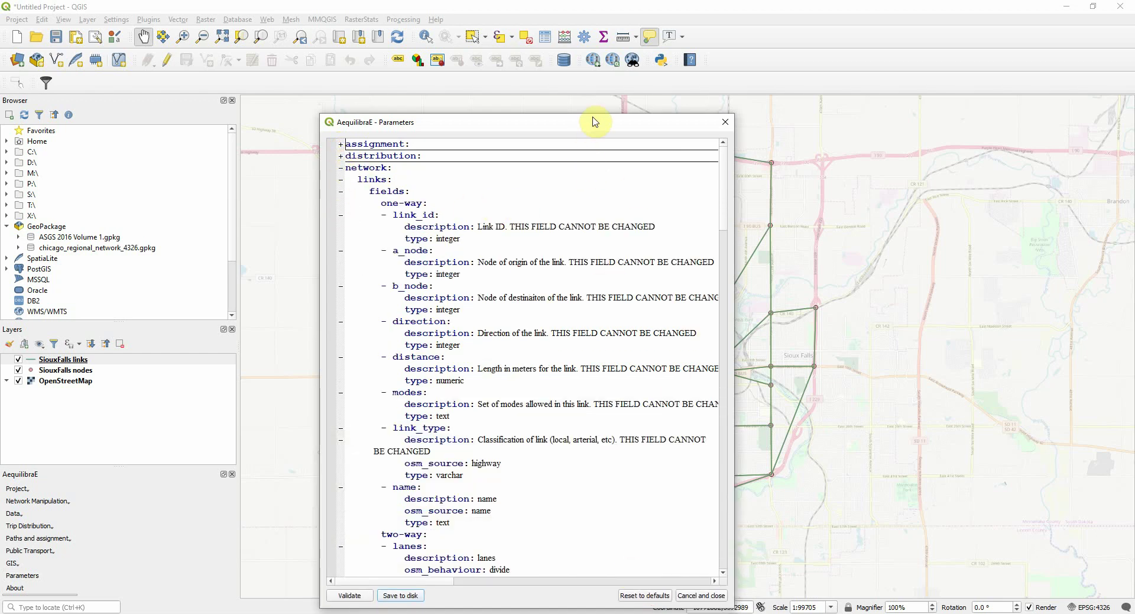
pyautogui.moveTo(597, 115); pyautogui.dragTo(481, 10)
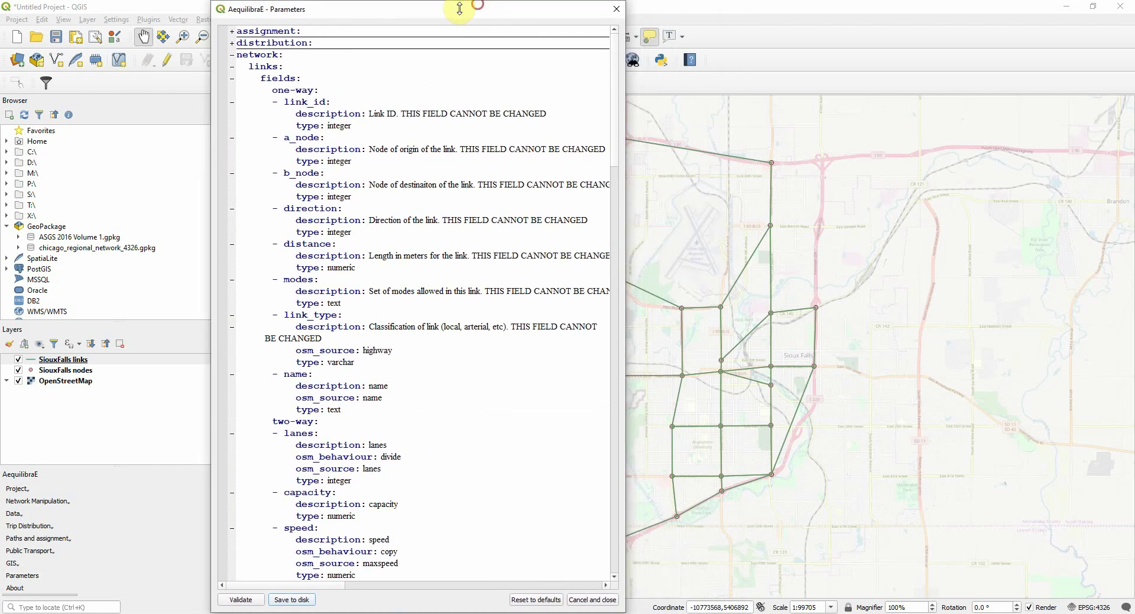
# - Browse the network links field definitions, such as two-way lanes, capacity and speed
pyautogui.click(233, 67)
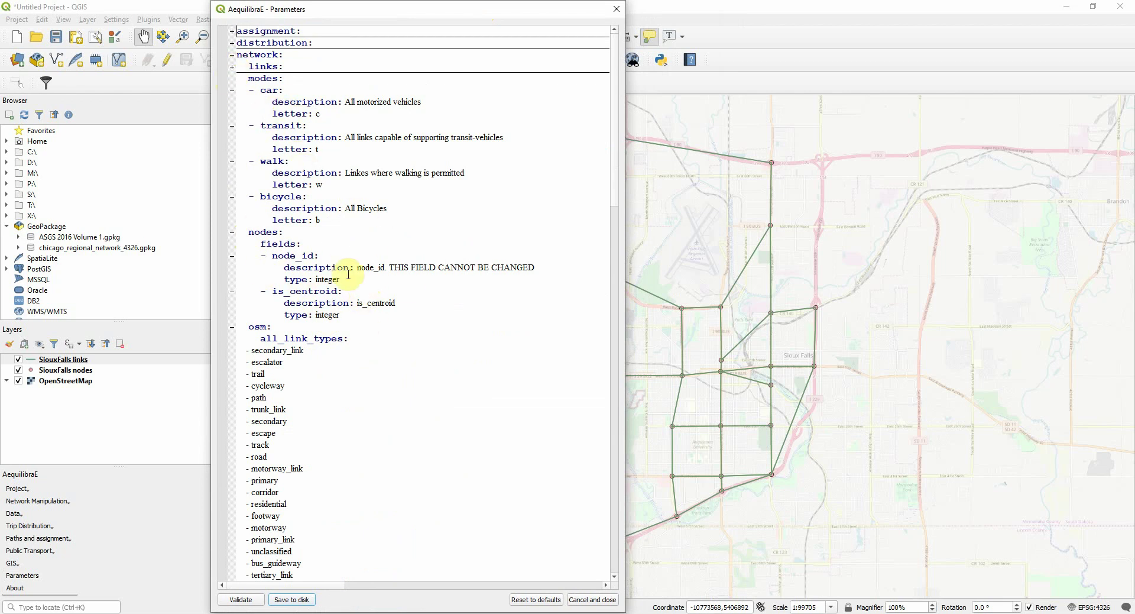
pyautogui.click(233, 67)
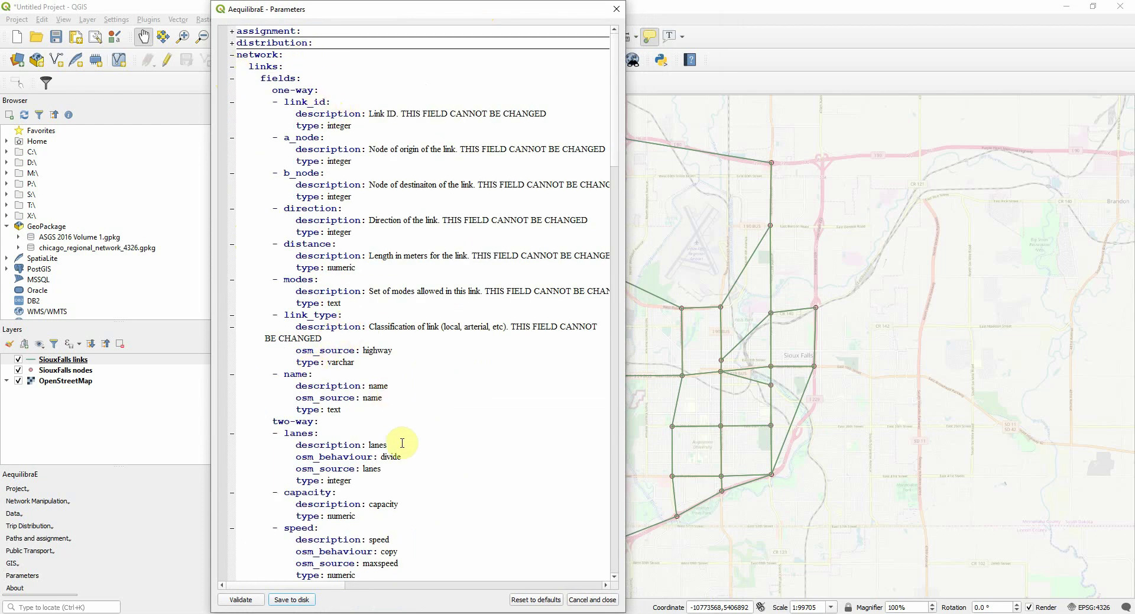
pyautogui.scroll(-1, 402, 443)
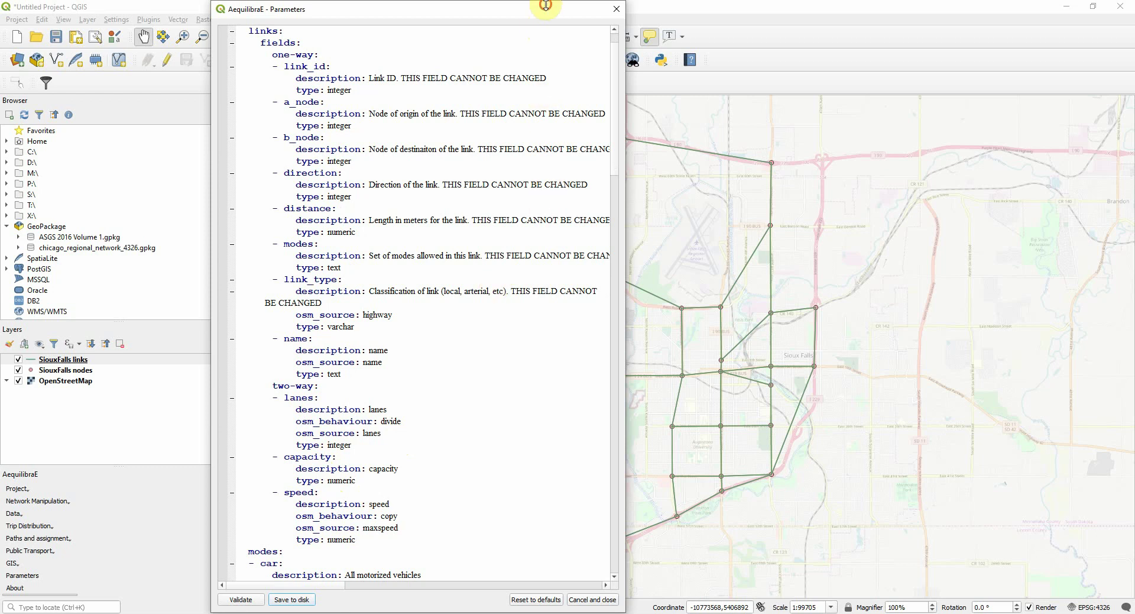
pyautogui.moveTo(535, 10); pyautogui.dragTo(361, 15)
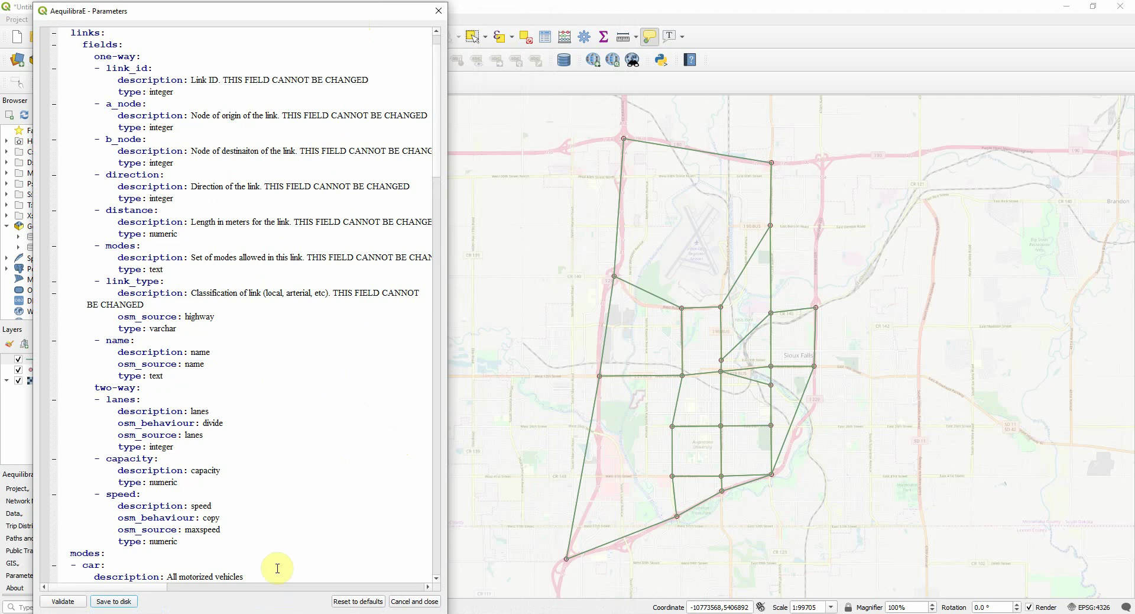
# - Map link_id, a_node→init_node, b_node→term_node, direction, distance→length, modes and link_type
pyautogui.hotkey('alt', 'Tab')
pyautogui.hotkey('alt', 'Tab')
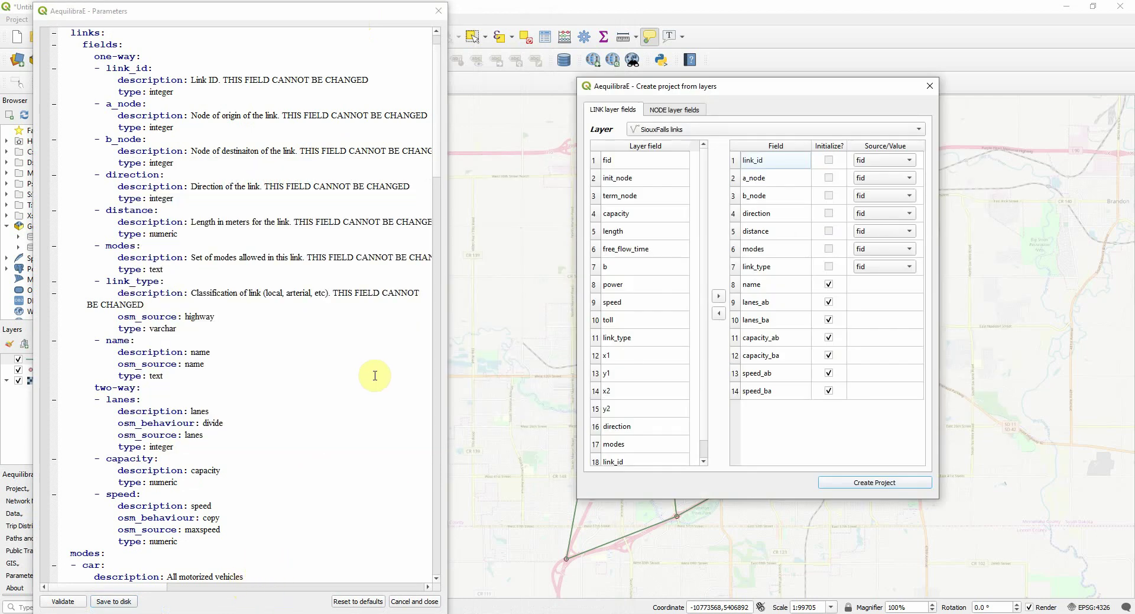
pyautogui.click(886, 161)
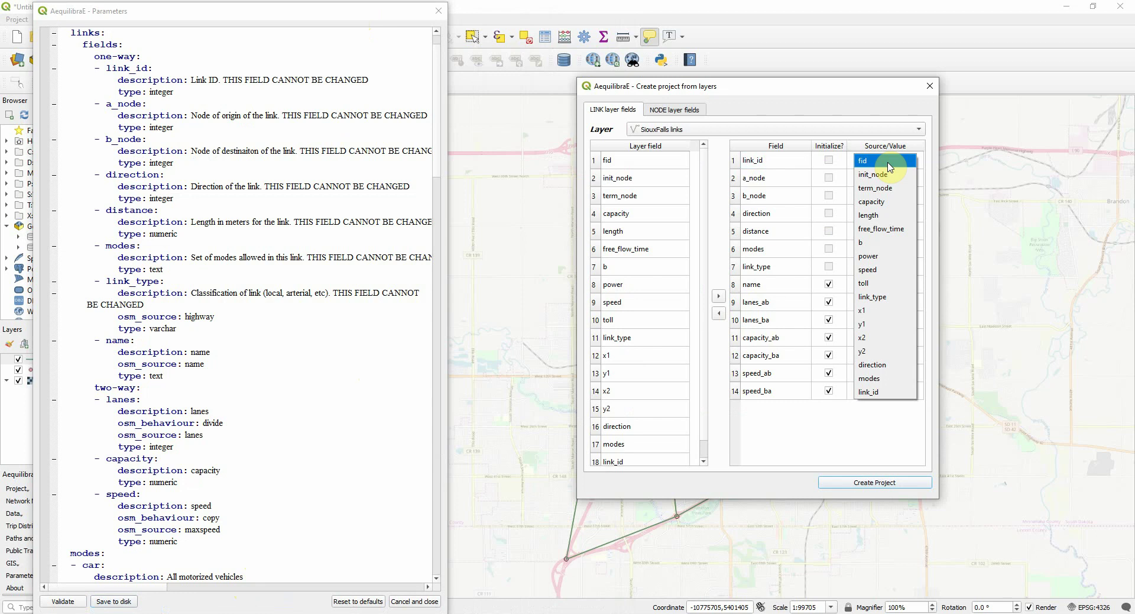
pyautogui.click(885, 392)
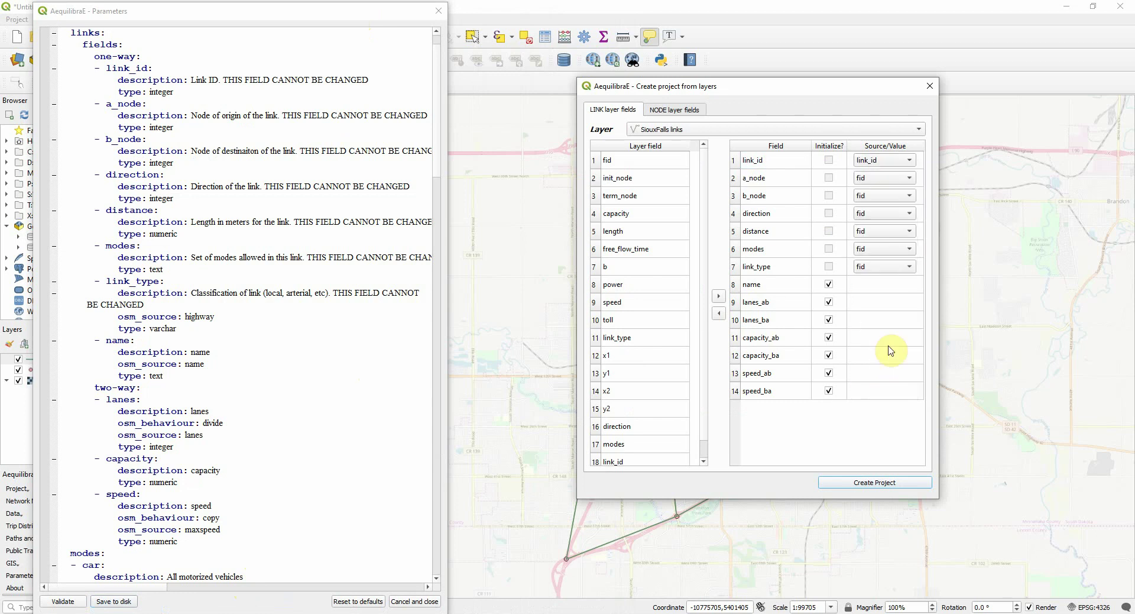
pyautogui.click(889, 178)
pyautogui.click(884, 184)
pyautogui.click(880, 197)
pyautogui.click(877, 224)
pyautogui.click(880, 214)
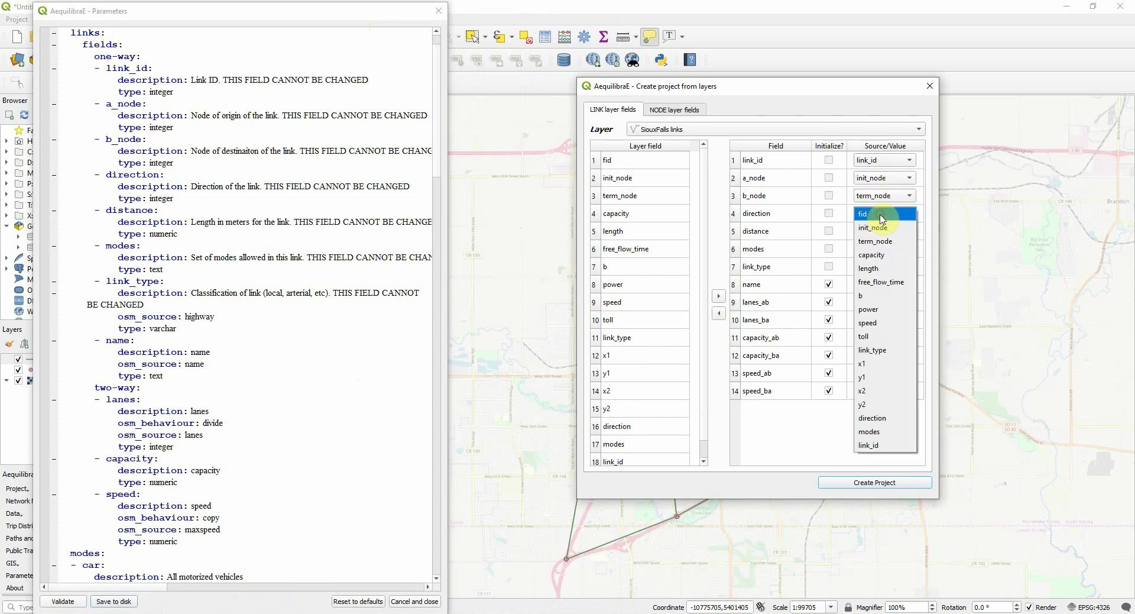
pyautogui.click(872, 418)
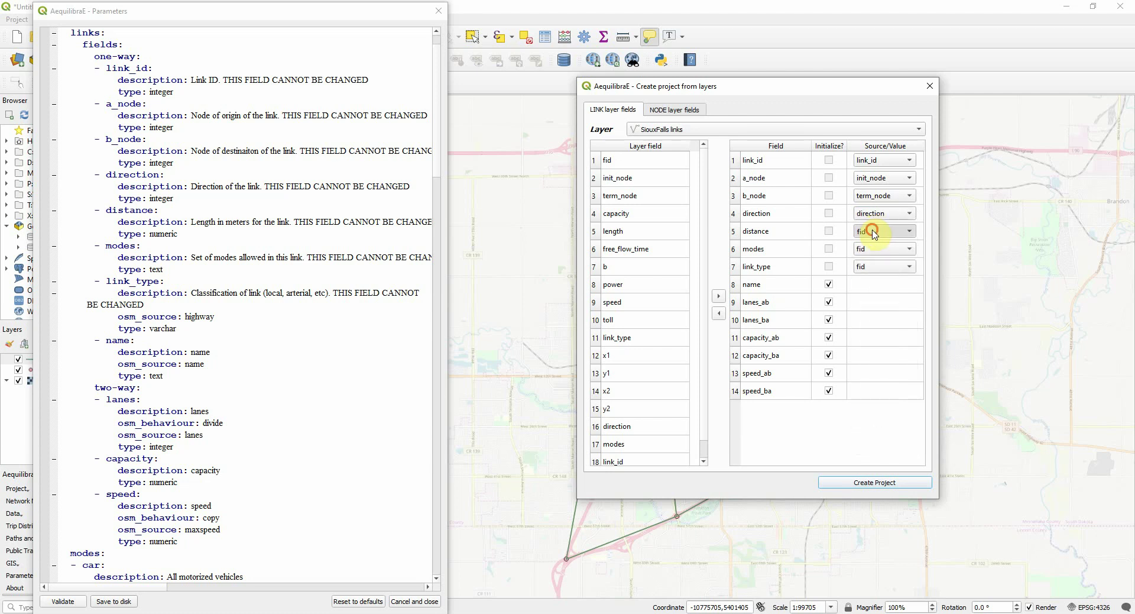
pyautogui.click(875, 231)
pyautogui.click(869, 286)
pyautogui.click(879, 249)
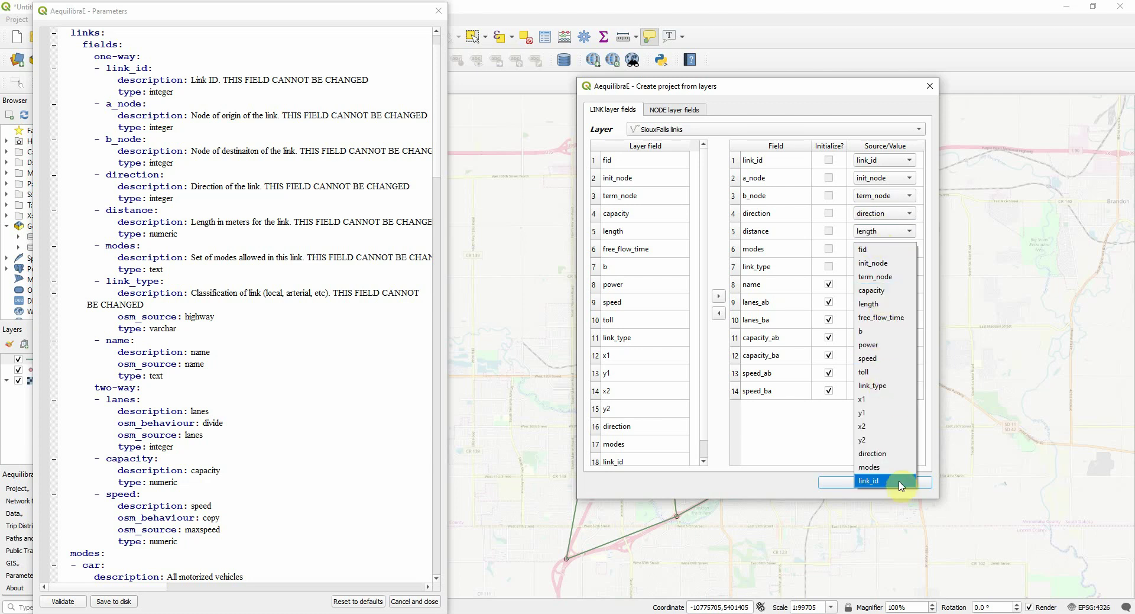
pyautogui.click(887, 467)
pyautogui.click(881, 266)
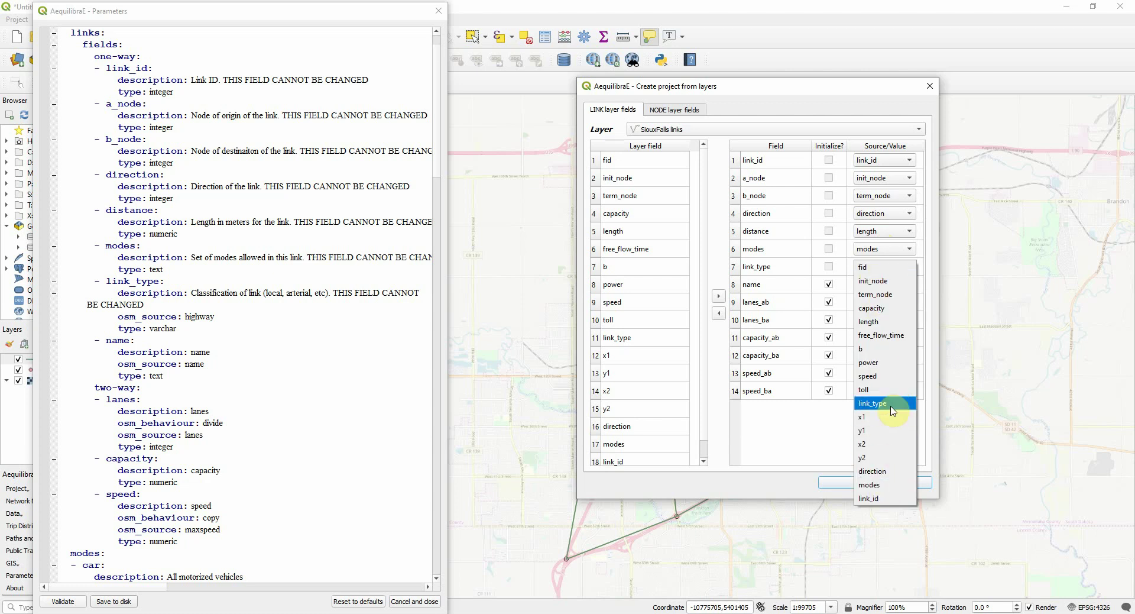
pyautogui.click(880, 402)
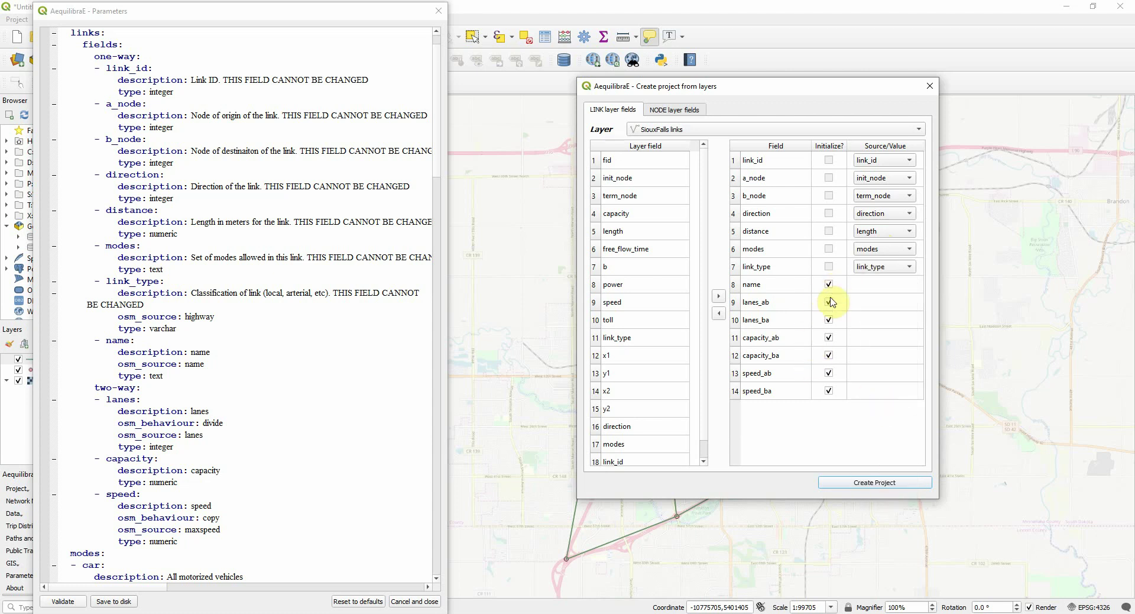
# - Source capacity_ab/ba from capacity and speed_ab/ba from speed instead of initializing them
pyautogui.click(828, 336)
pyautogui.click(878, 338)
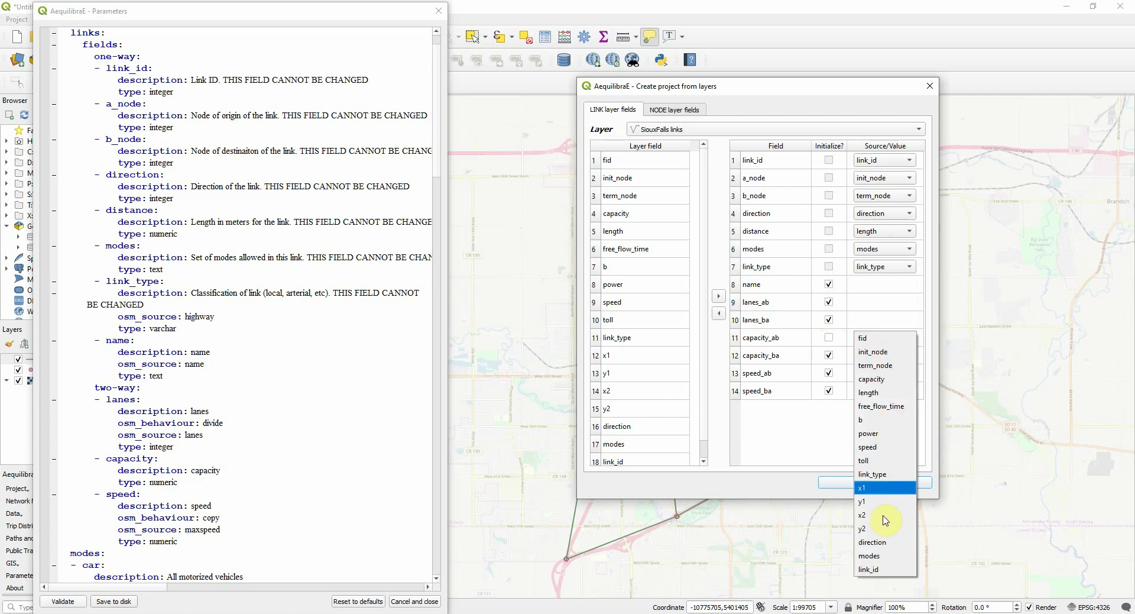
pyautogui.click(874, 379)
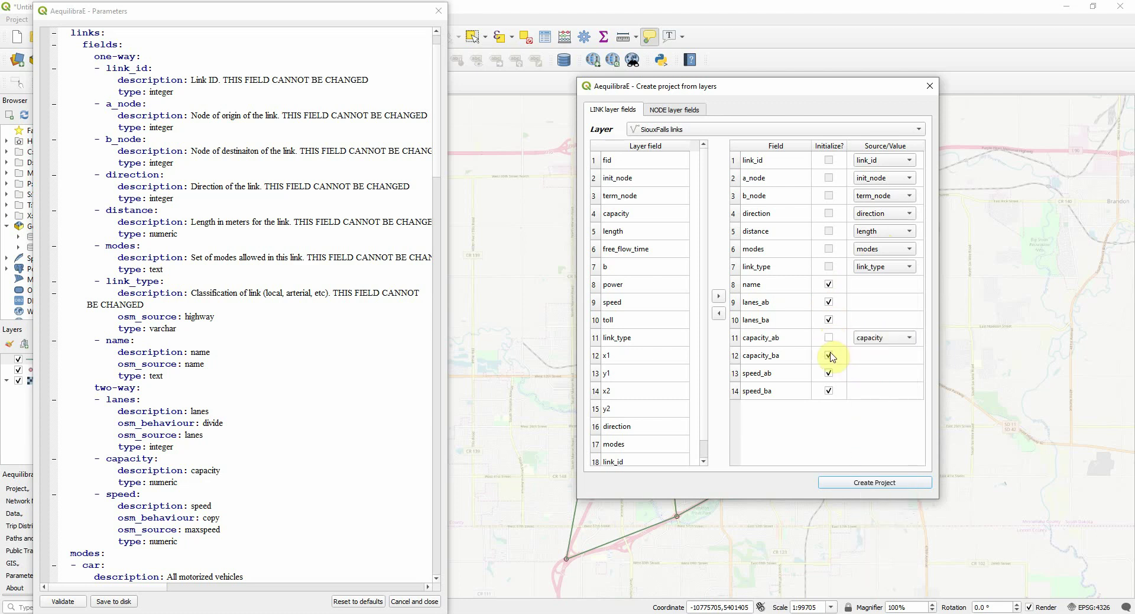
pyautogui.click(828, 354)
pyautogui.click(869, 355)
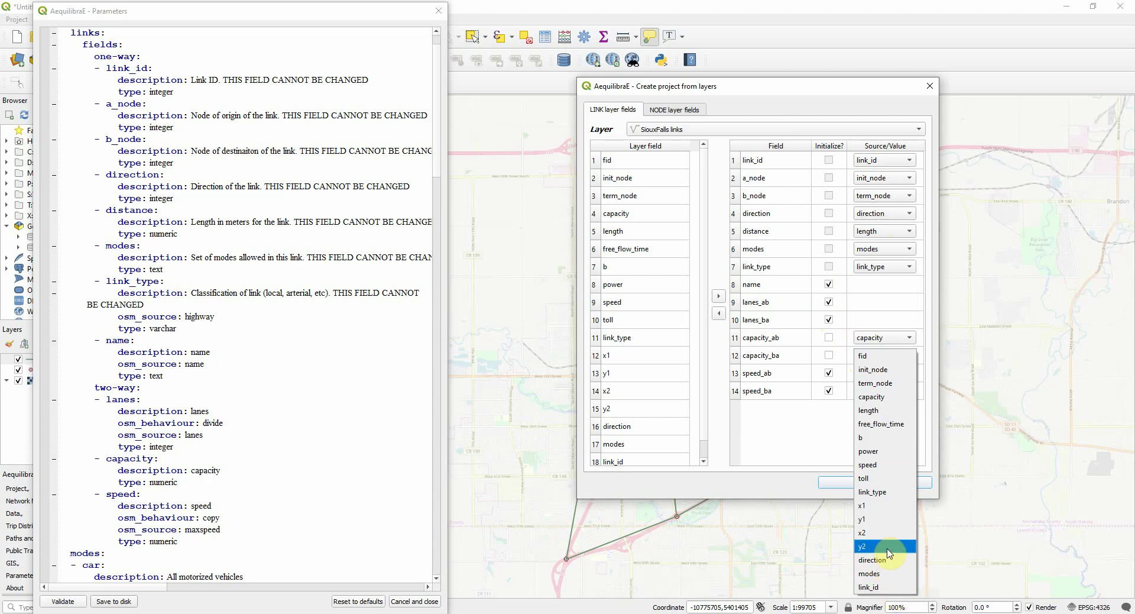
pyautogui.click(869, 395)
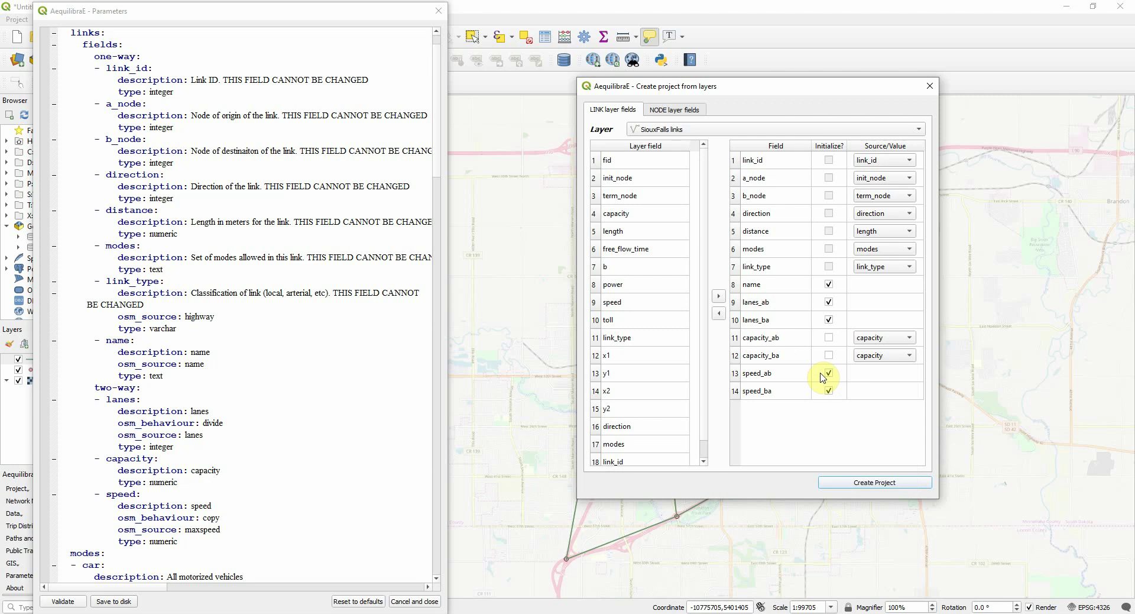
pyautogui.click(829, 374)
pyautogui.click(882, 373)
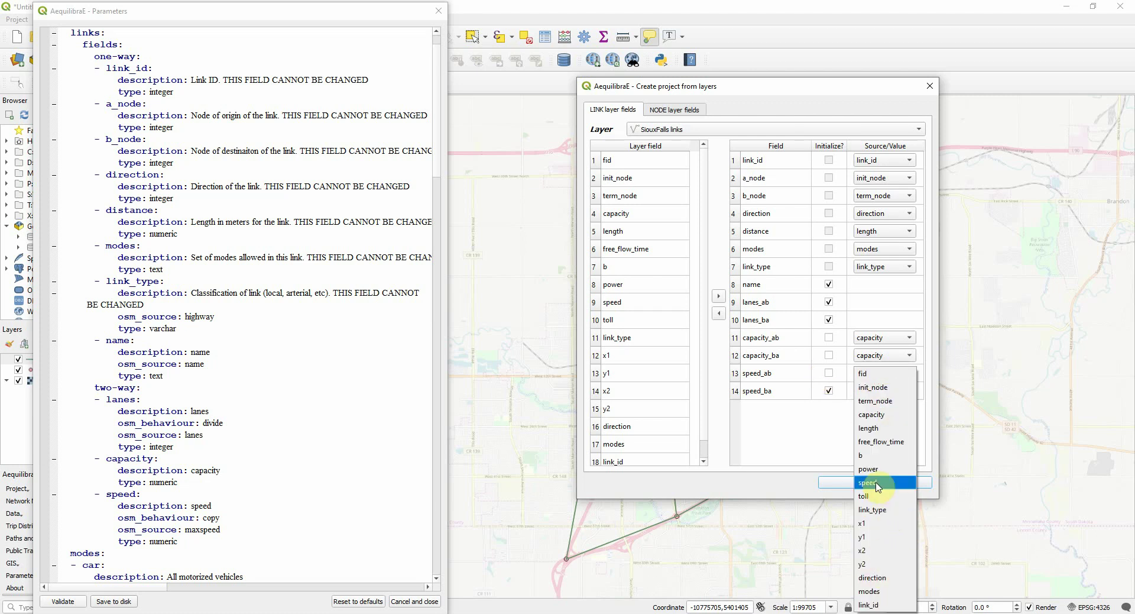
pyautogui.click(869, 482)
pyautogui.click(830, 390)
pyautogui.click(881, 391)
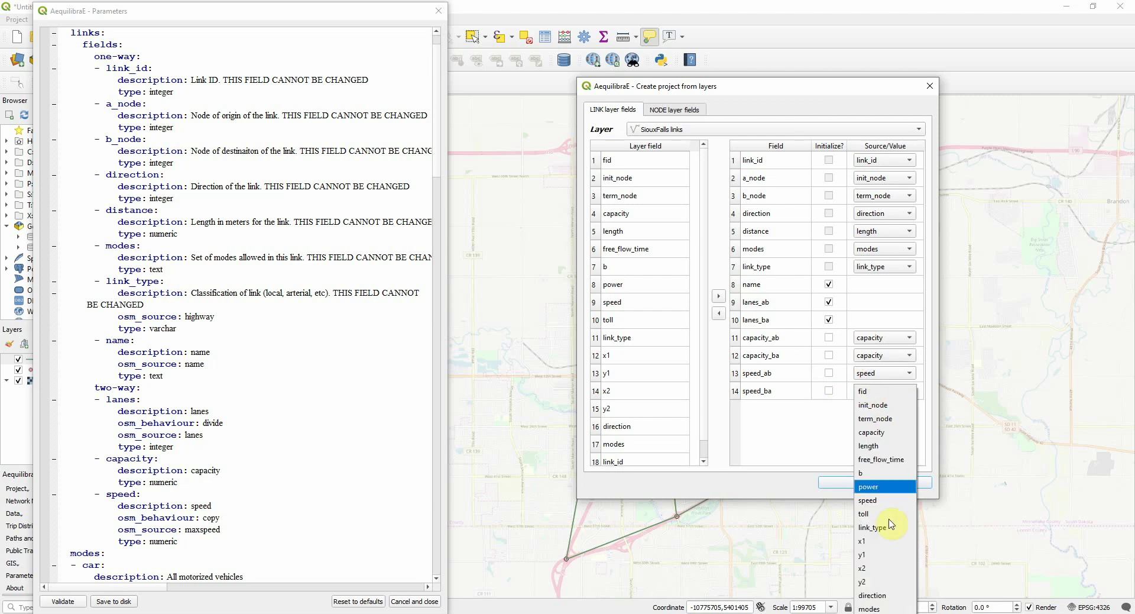
pyautogui.click(868, 500)
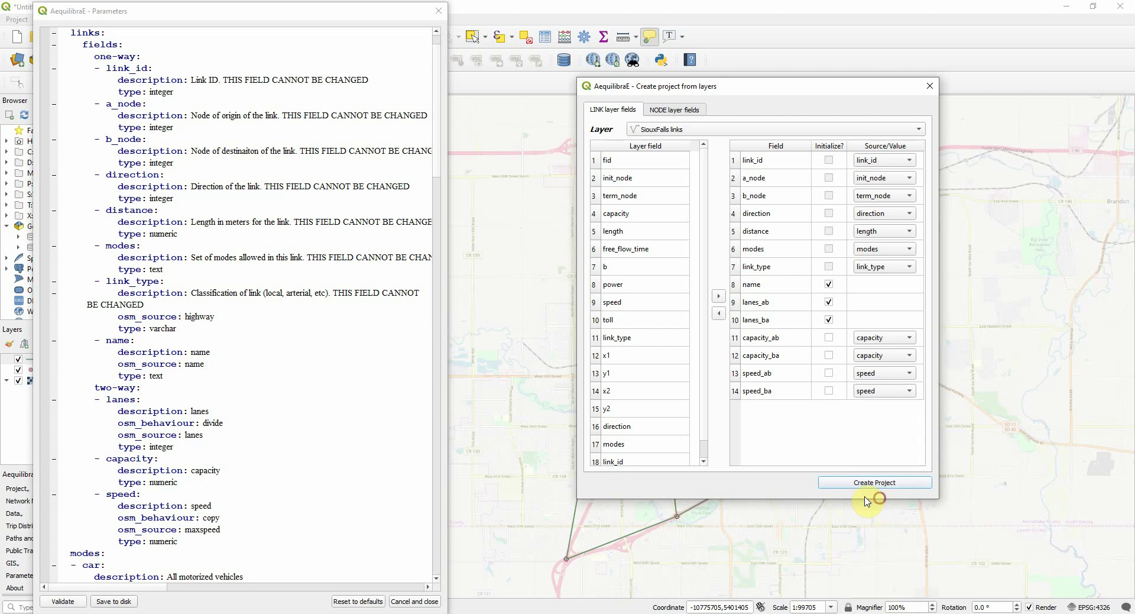
# - Add free_flow_time, b and power as project link fields
pyautogui.click(657, 248)
pyautogui.click(717, 296)
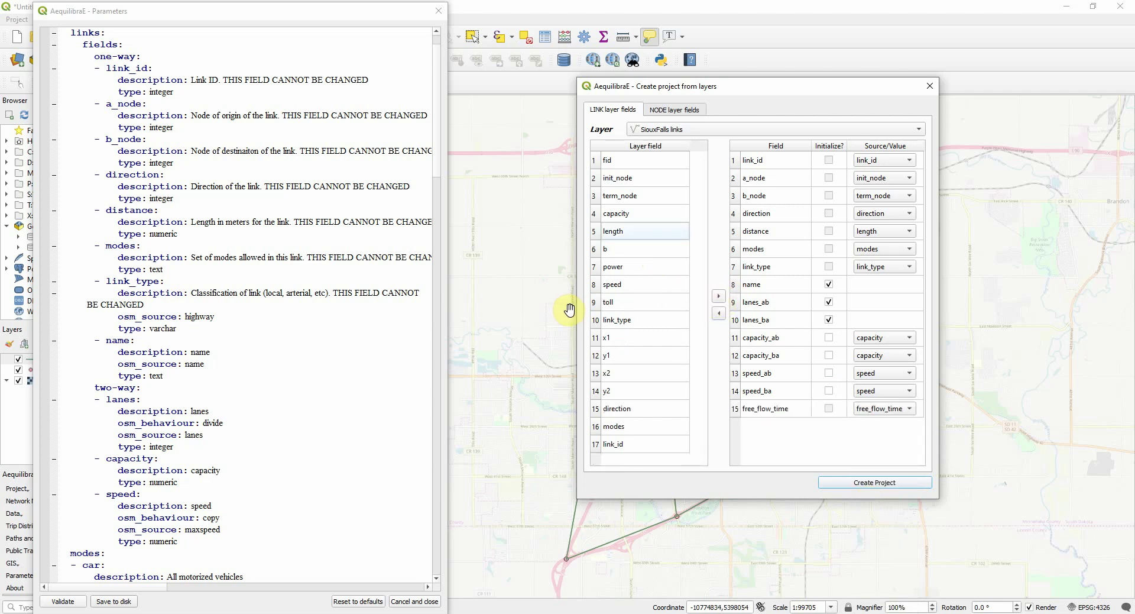
pyautogui.click(627, 249)
pyautogui.keyDown('shift'); pyautogui.click(645, 267); pyautogui.keyUp('shift')
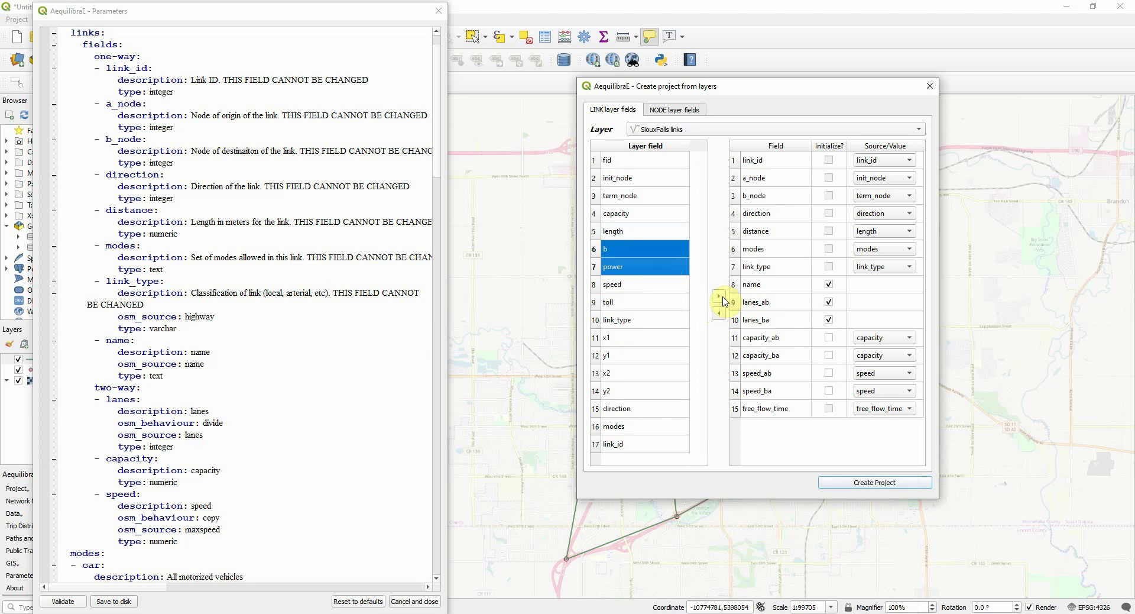
pyautogui.click(721, 299)
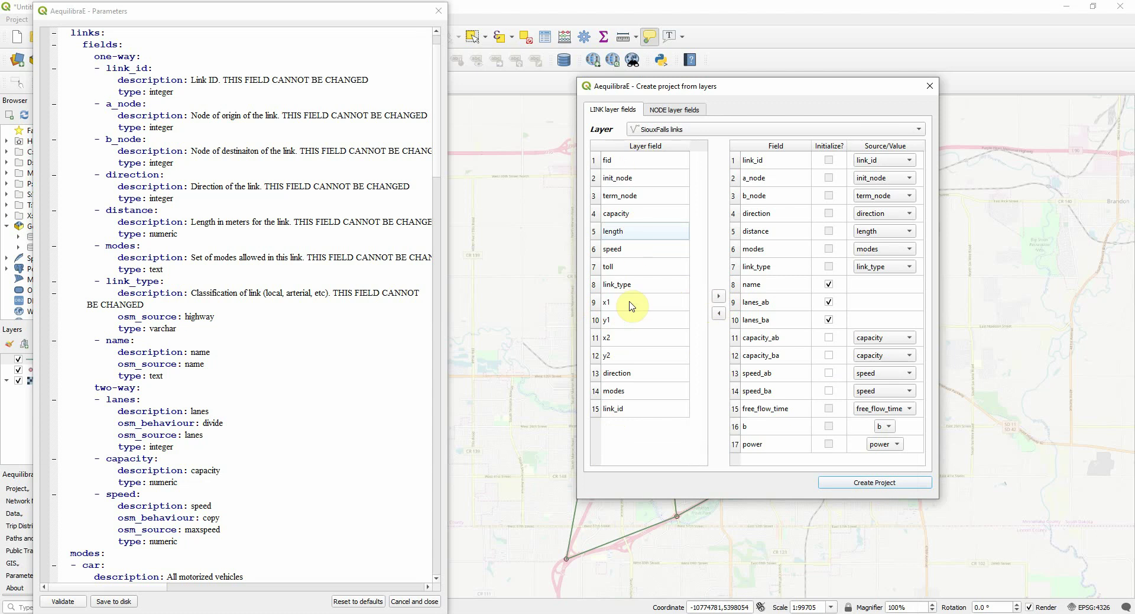
# - On the node fields, map node_id to id and is_centroid to is_centroid
pyautogui.click(674, 110)
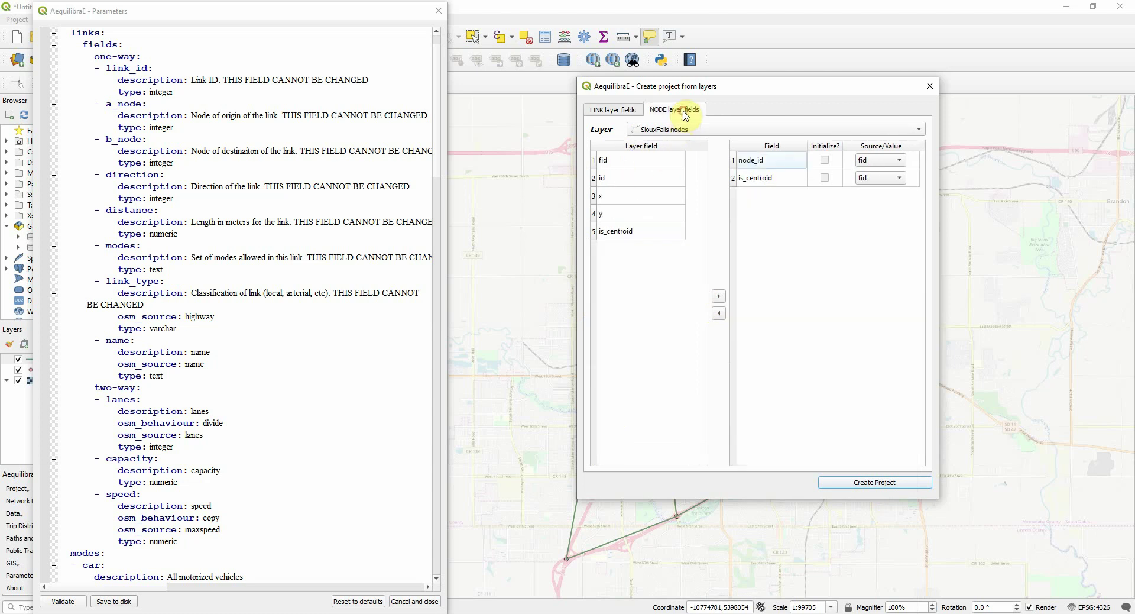
pyautogui.click(895, 166)
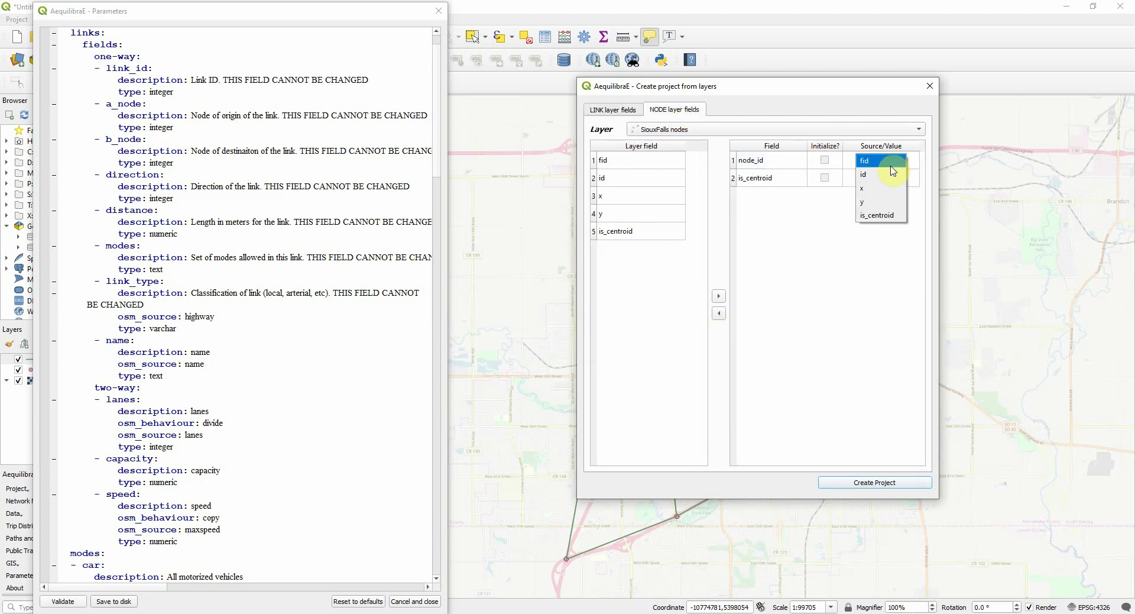
pyautogui.click(878, 173)
pyautogui.click(878, 178)
pyautogui.click(873, 231)
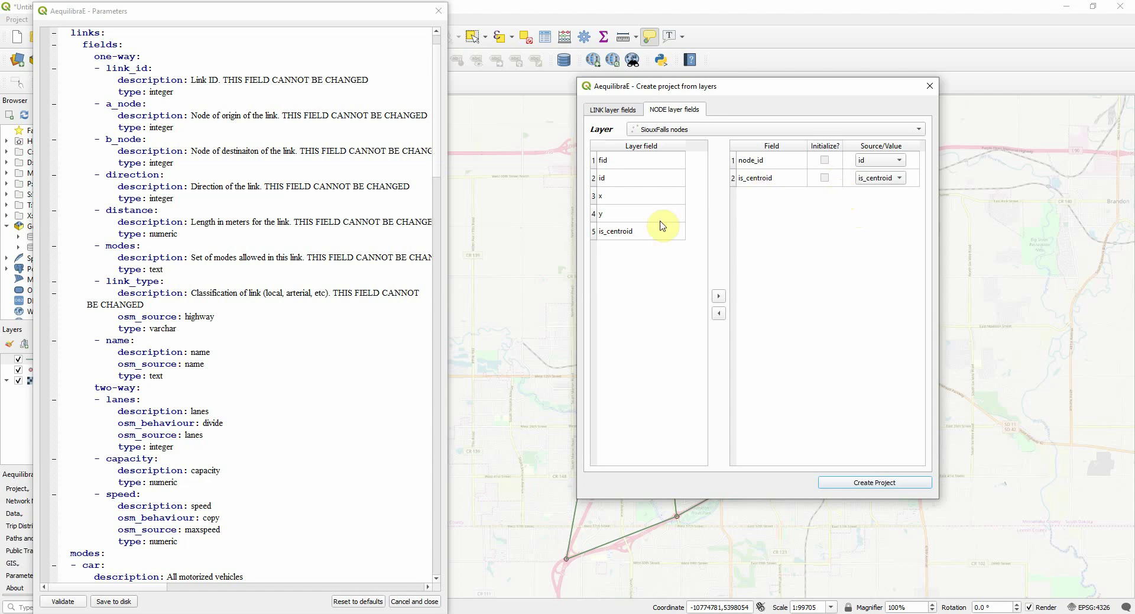
# - Create the project as 'Imported' in the sioux_falls_2020_02_15 folder
pyautogui.click(898, 482)
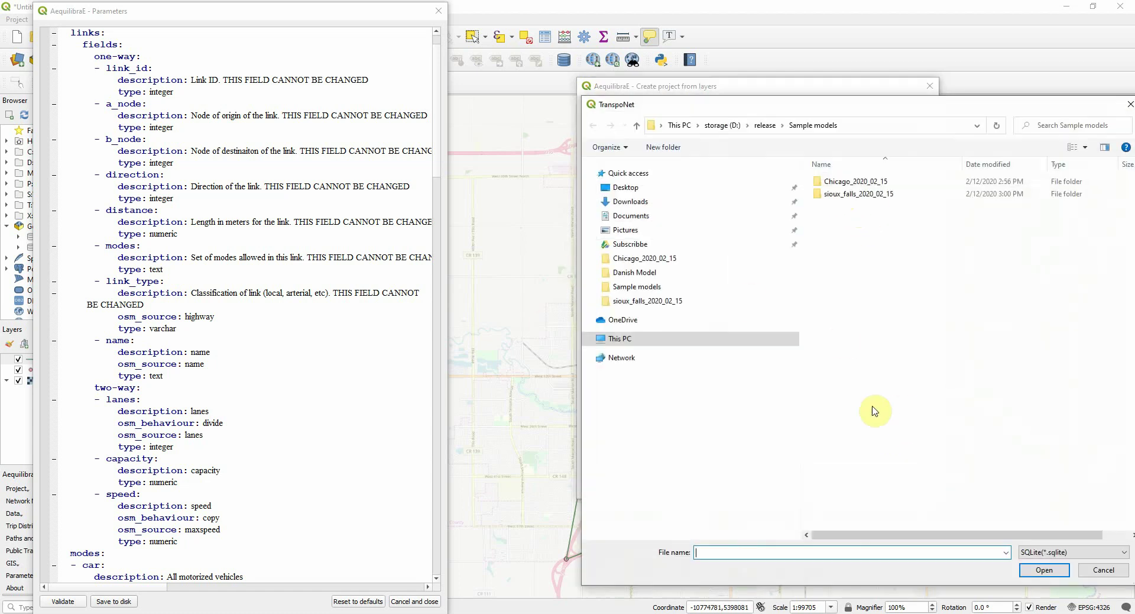
pyautogui.doubleClick(873, 193)
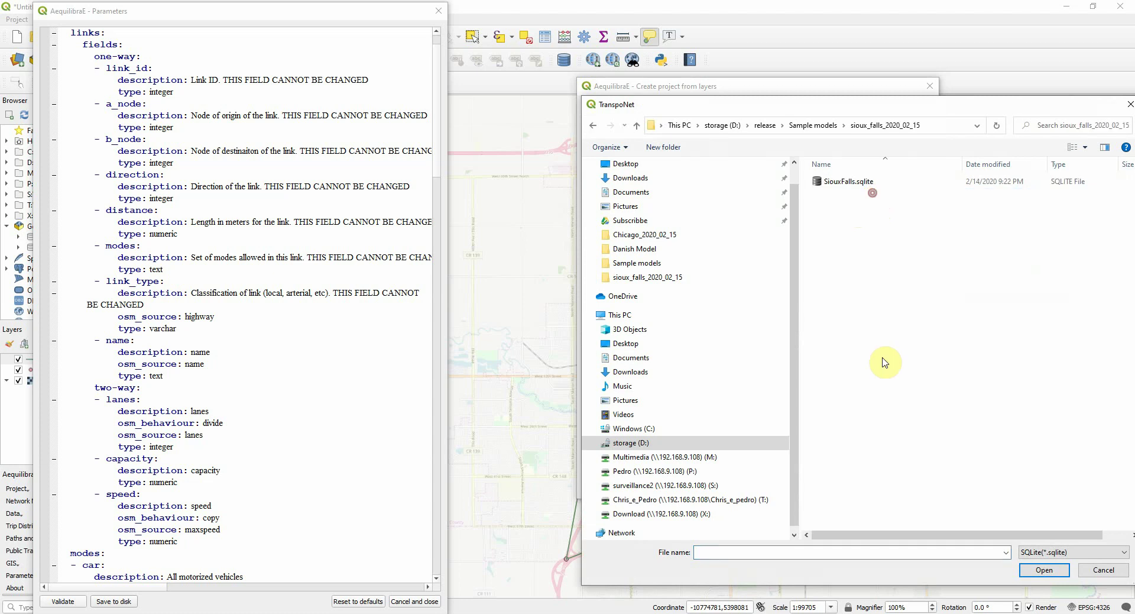
pyautogui.click(772, 552)
pyautogui.write('Imported')
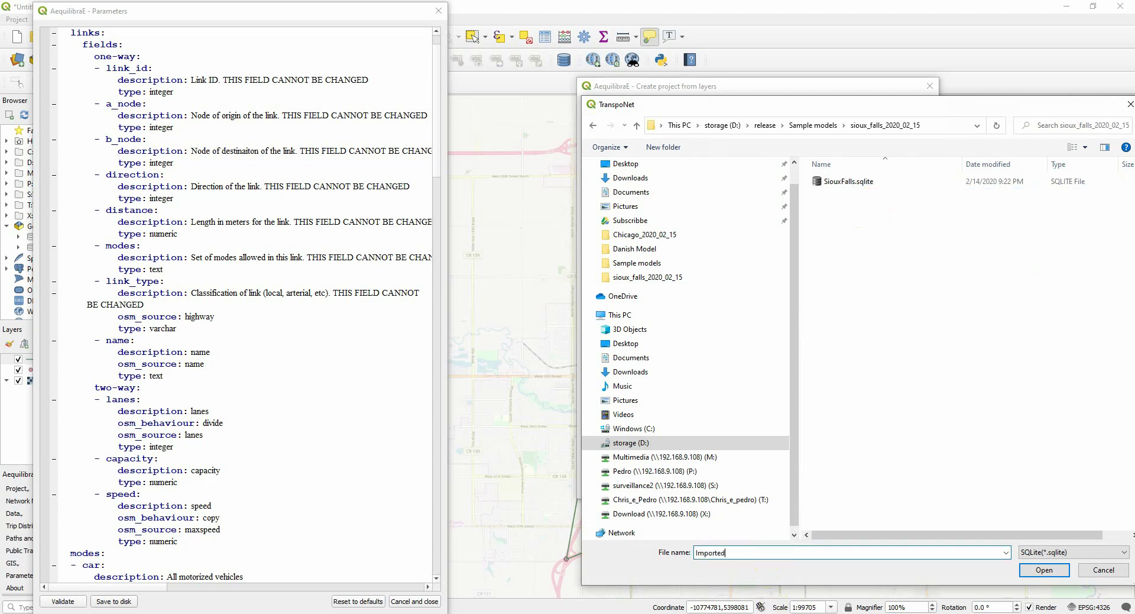
pyautogui.press('Return')
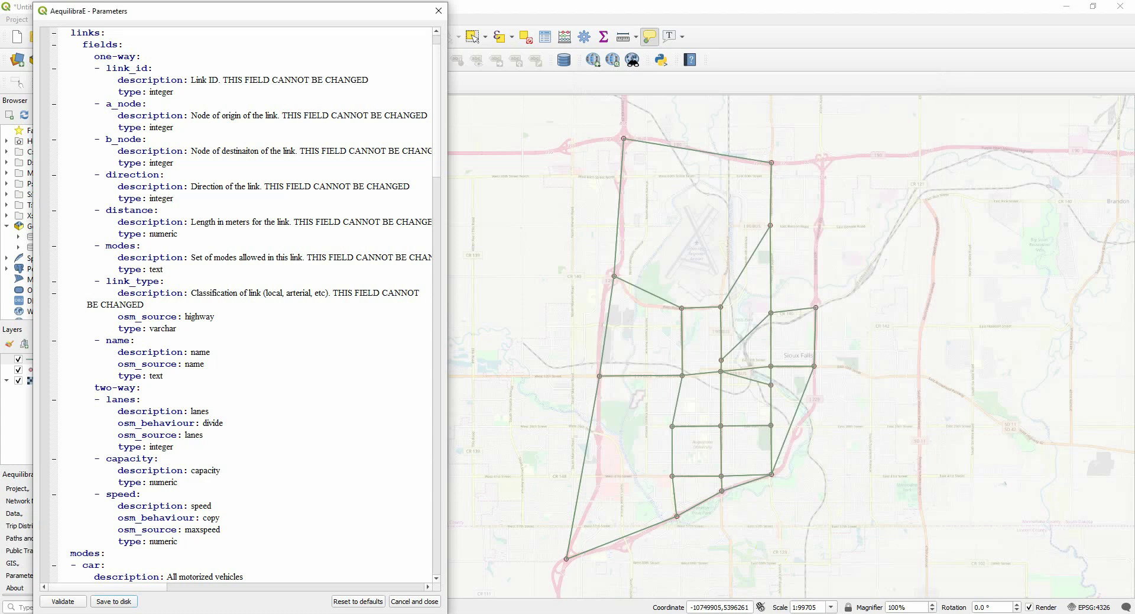
# - Close the Parameters window and remove the SiouxFalls links and nodes layers
pyautogui.moveTo(343, 18); pyautogui.dragTo(341, 53)
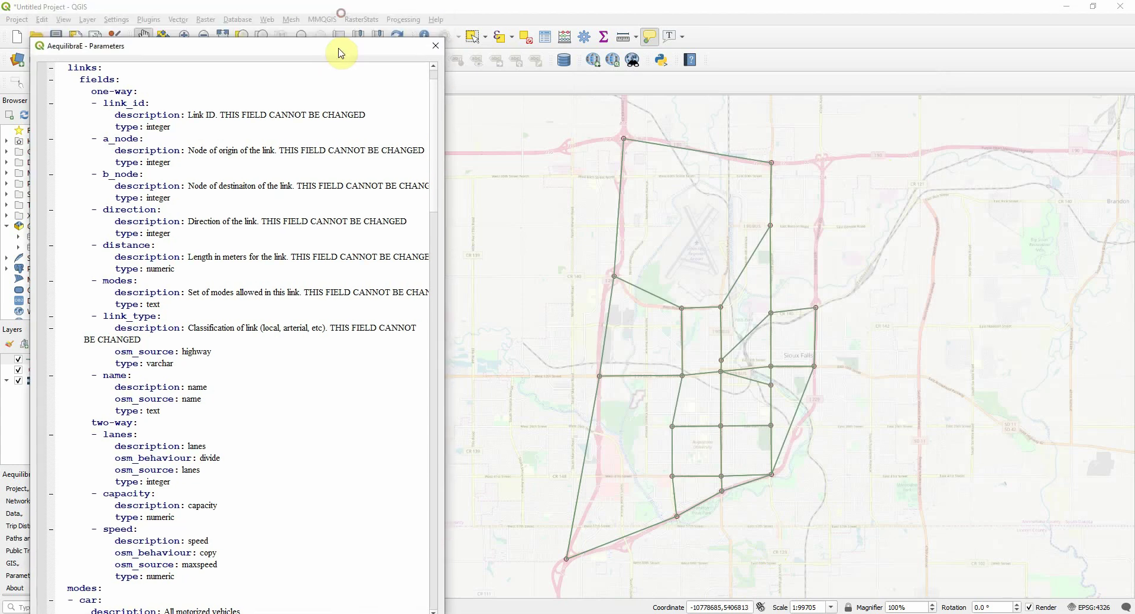
pyautogui.press('Escape')
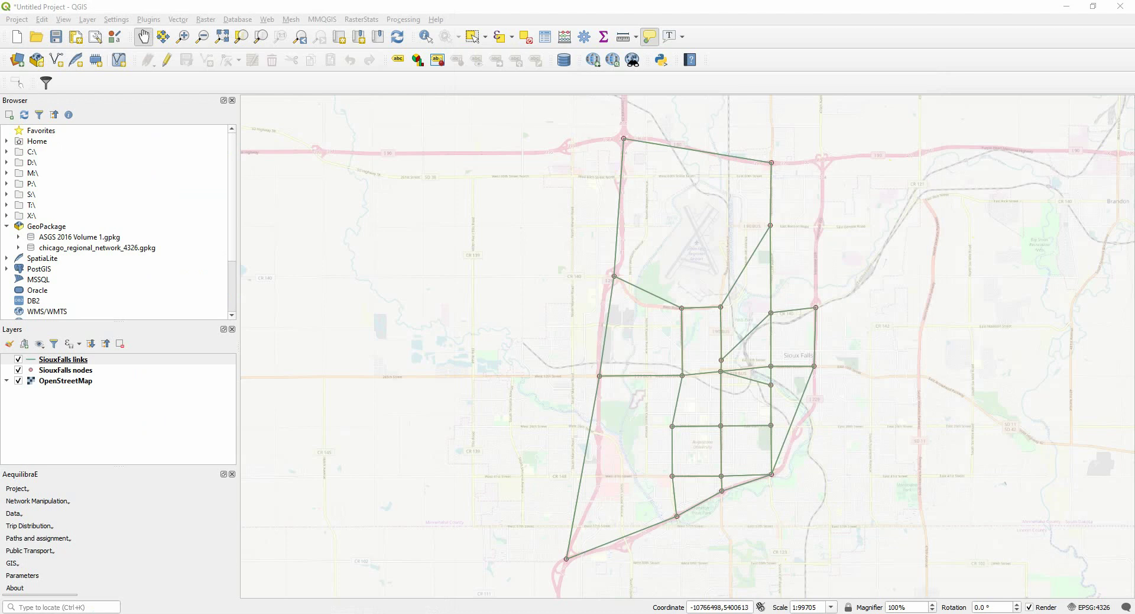
pyautogui.keyDown('ctrl'); pyautogui.click(78, 369); pyautogui.keyUp('ctrl')
pyautogui.rightClick(76, 359)
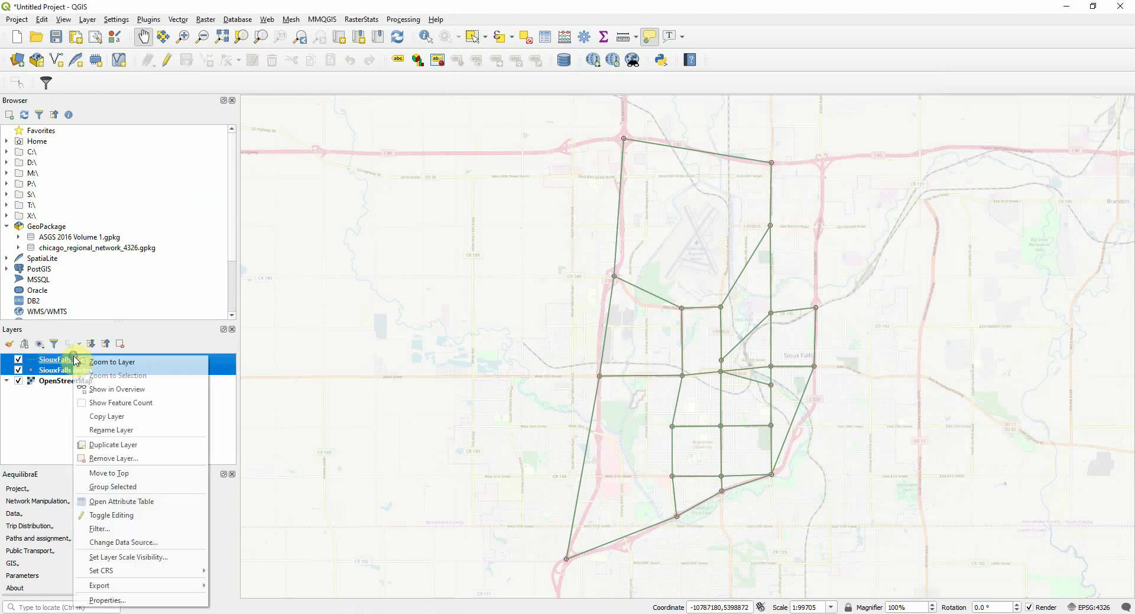
pyautogui.click(119, 459)
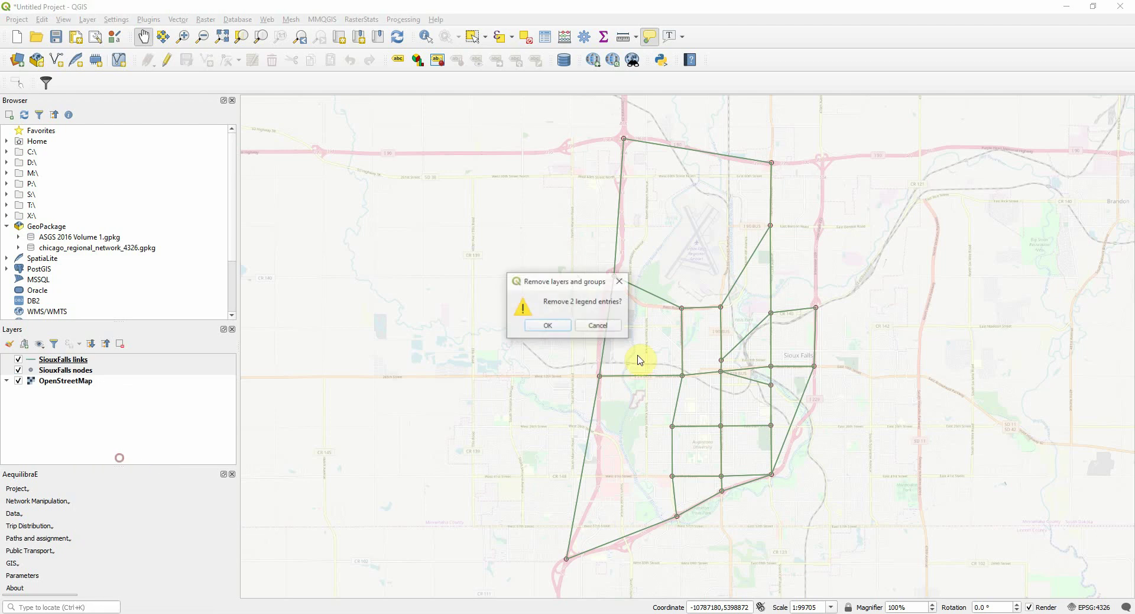
pyautogui.click(528, 326)
# - Add the Imported links and Imported nodes layers to the map
pyautogui.moveTo(773, 208); pyautogui.dragTo(722, 269)
pyautogui.click(659, 288)
pyautogui.click(606, 288)
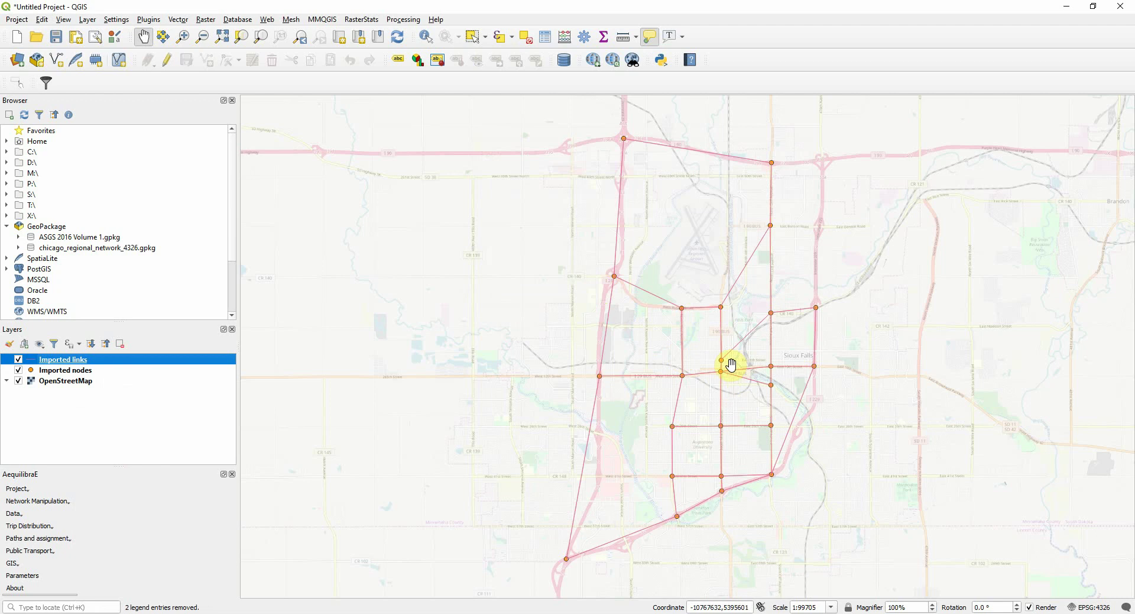
# - Move the central downtown node up and left in Imported nodes and save the edit
pyautogui.scroll(3, 725, 373)
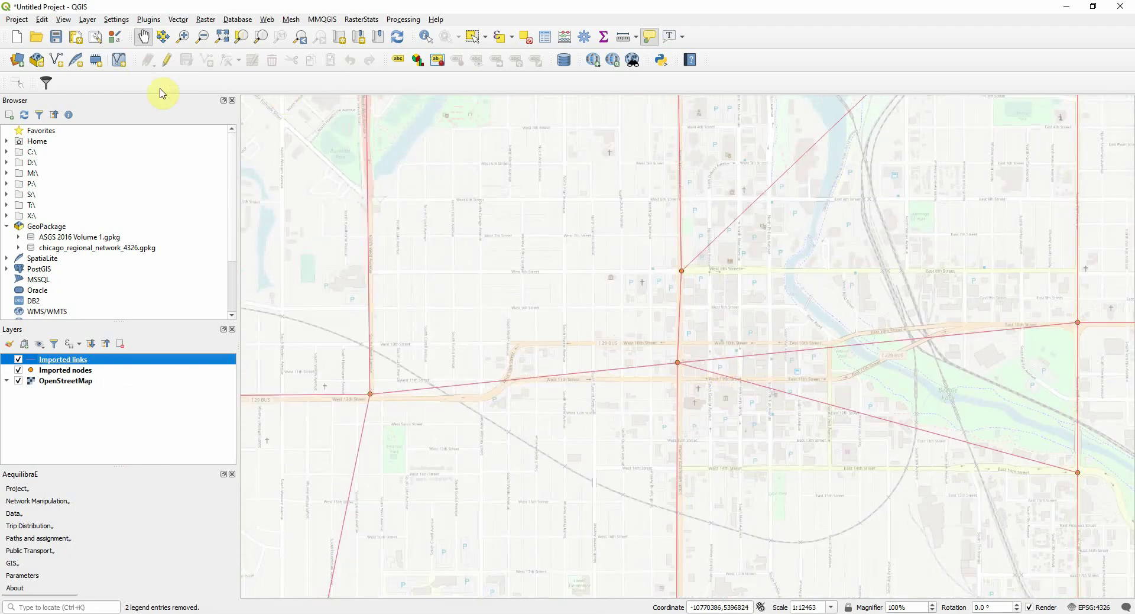
pyautogui.click(81, 380)
pyautogui.click(90, 371)
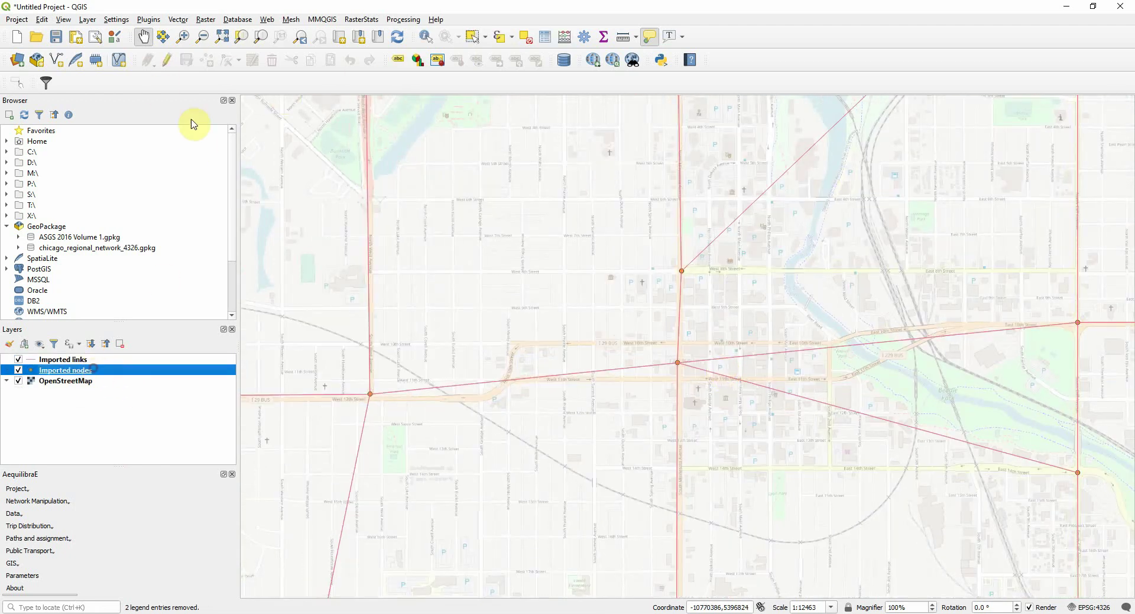
pyautogui.click(168, 61)
pyautogui.click(225, 59)
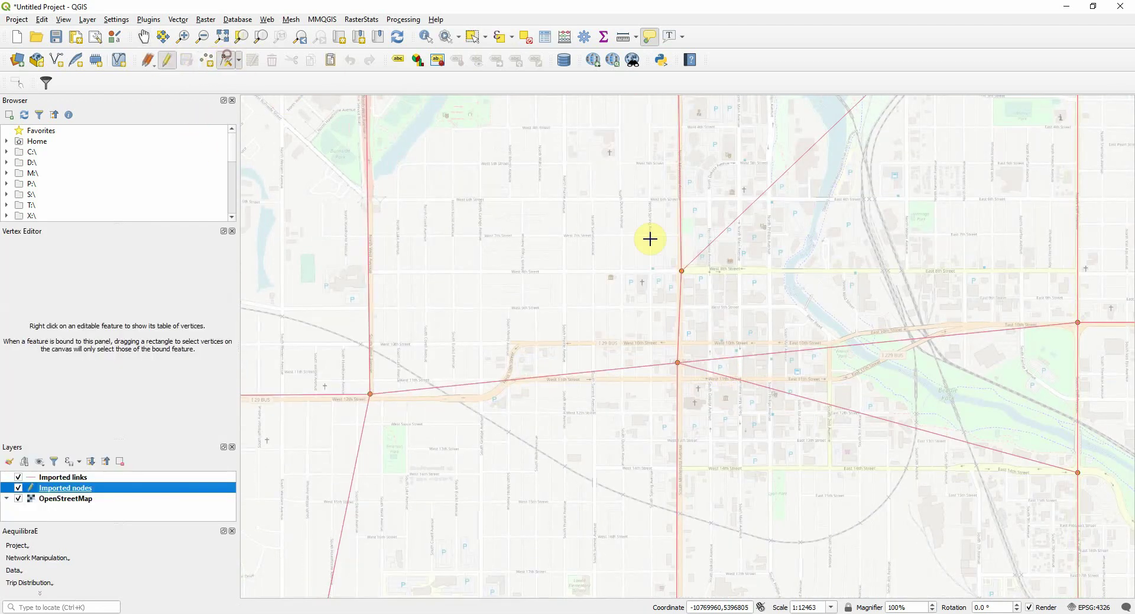
pyautogui.click(678, 362)
pyautogui.click(598, 308)
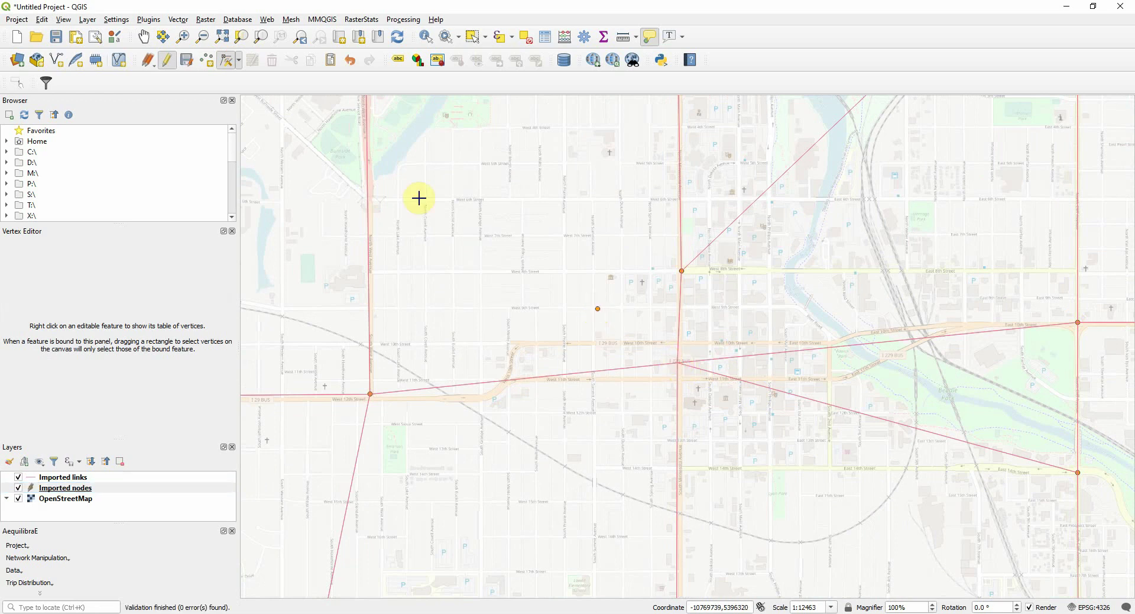
pyautogui.click(184, 59)
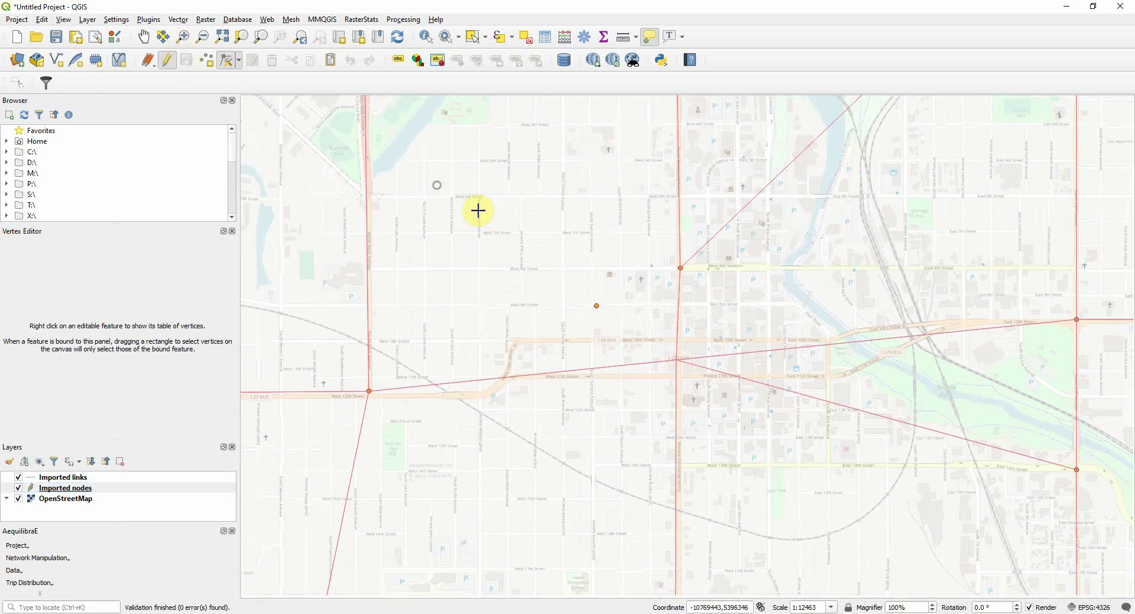
# - Move the link end from the junction northward in Imported links and save the layer
pyautogui.moveTo(436, 183); pyautogui.dragTo(484, 213)
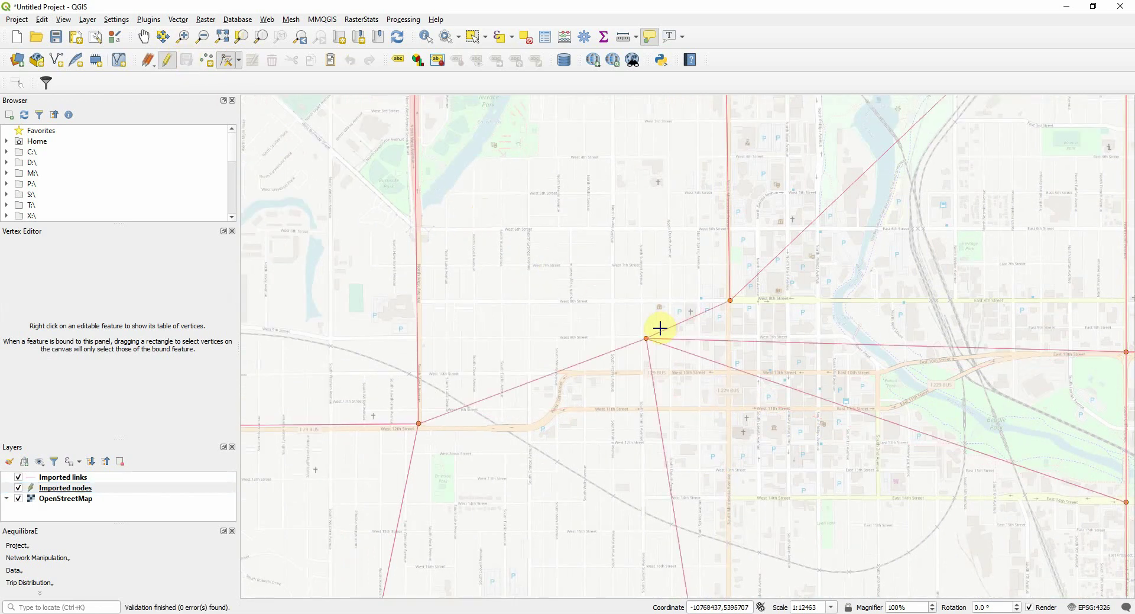
pyautogui.click(101, 477)
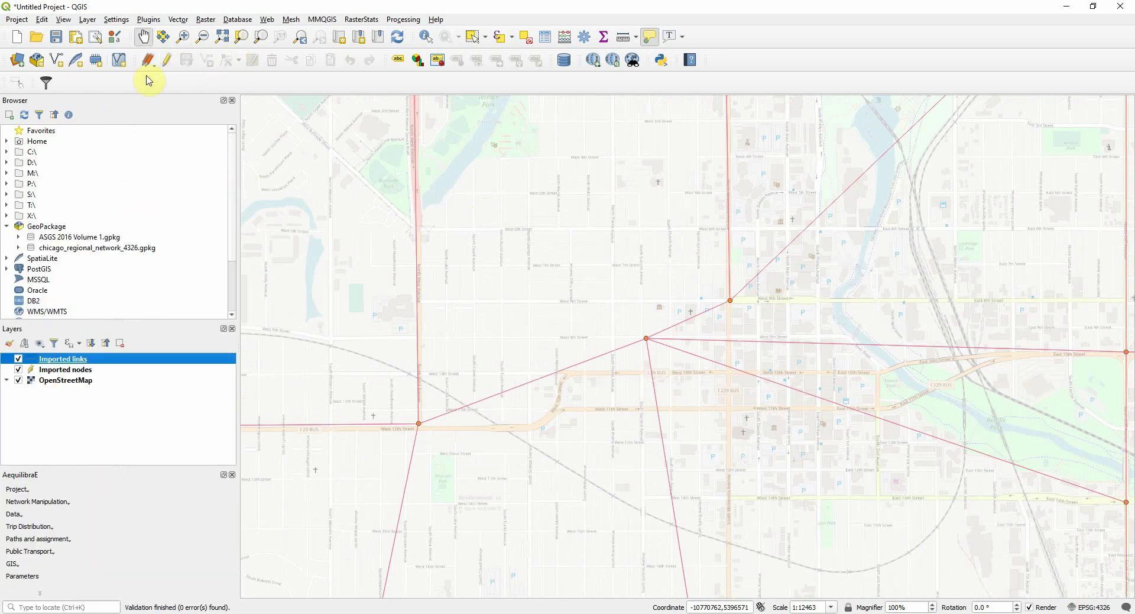
pyautogui.click(167, 61)
pyautogui.click(227, 60)
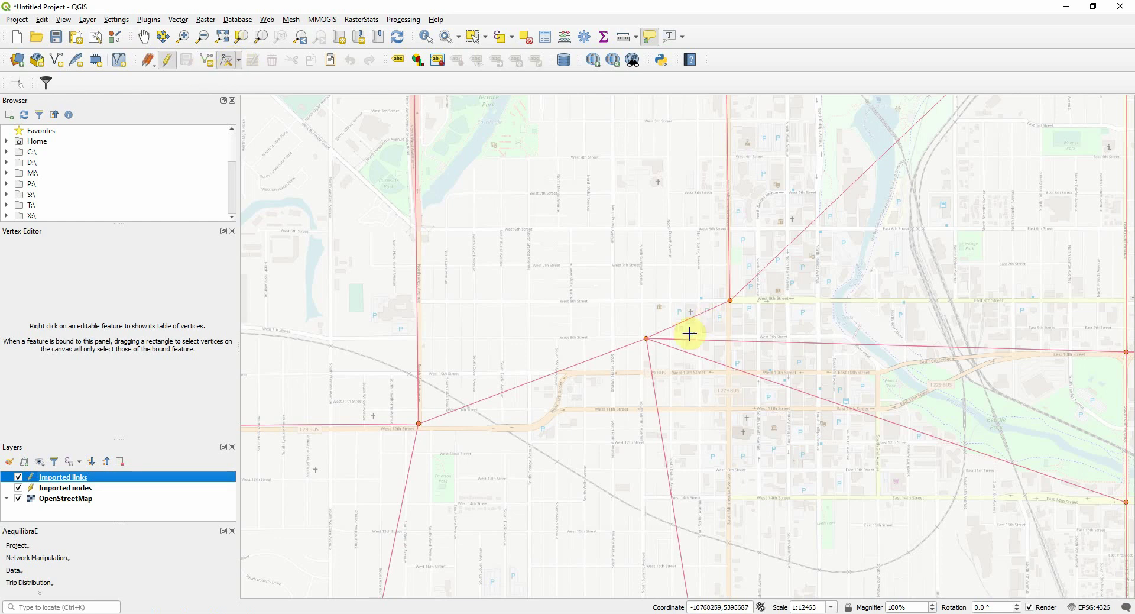
pyautogui.click(648, 335)
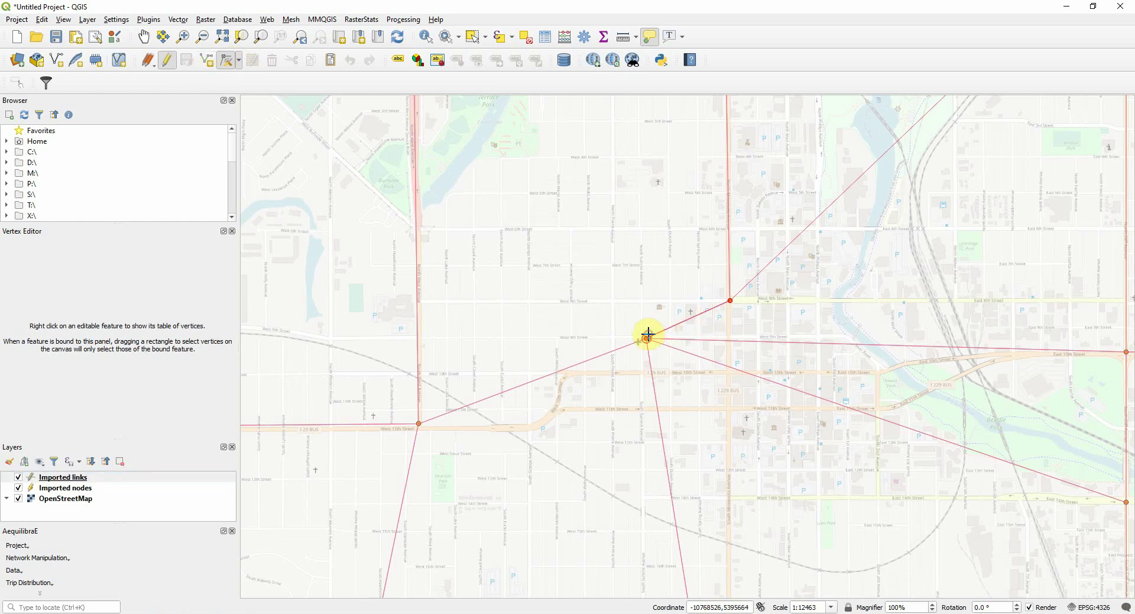
pyautogui.click(641, 270)
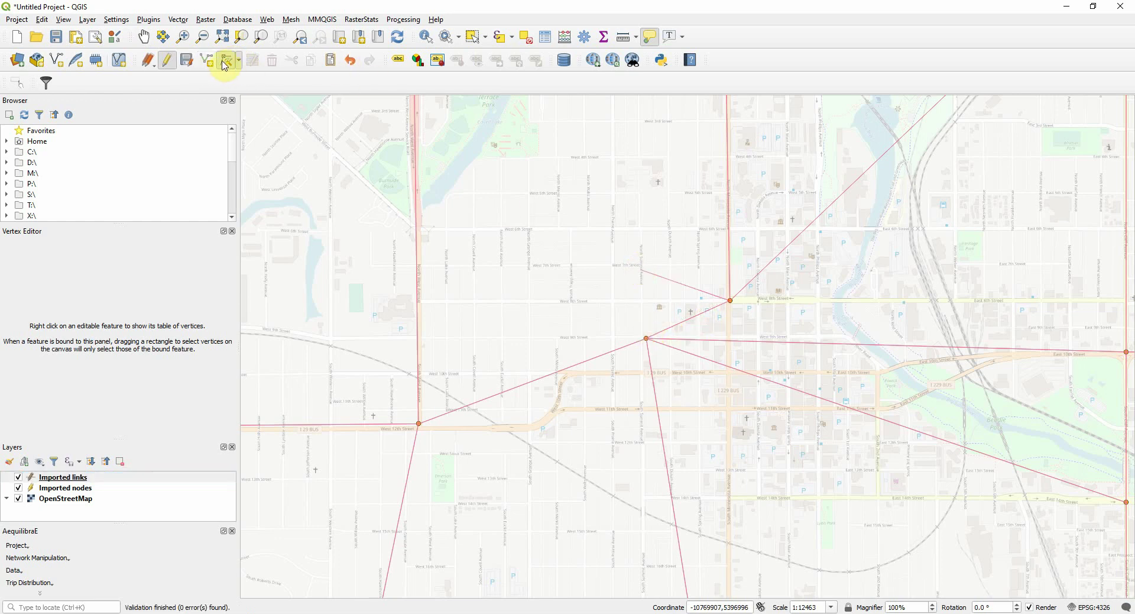
pyautogui.click(186, 59)
pyautogui.click(427, 35)
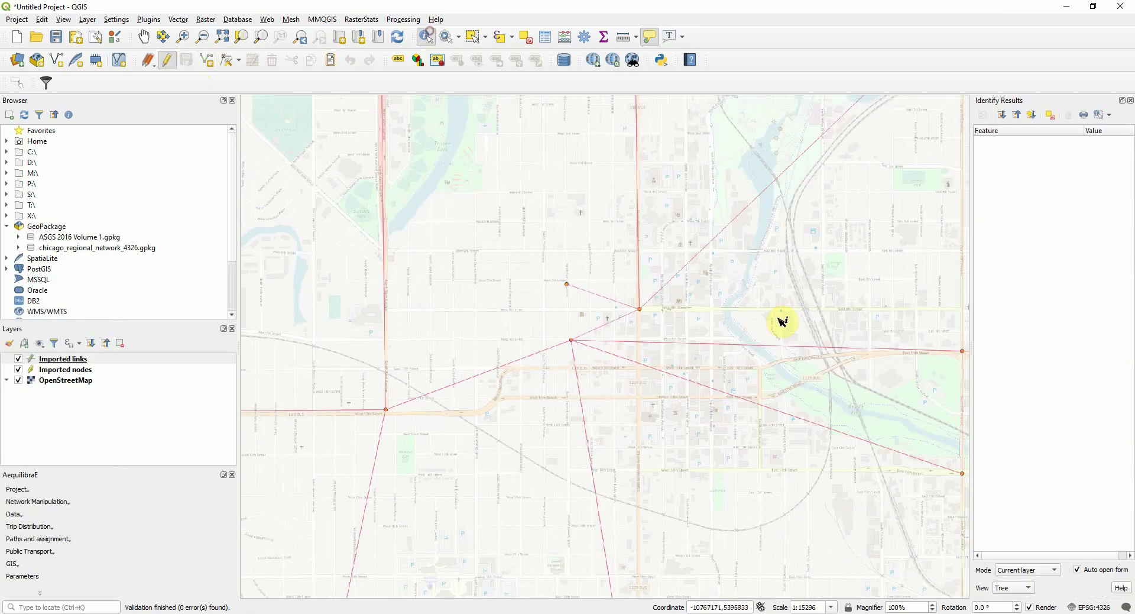
# - Identify a map feature, stop editing links, and remove both Imported layers
pyautogui.click(443, 338)
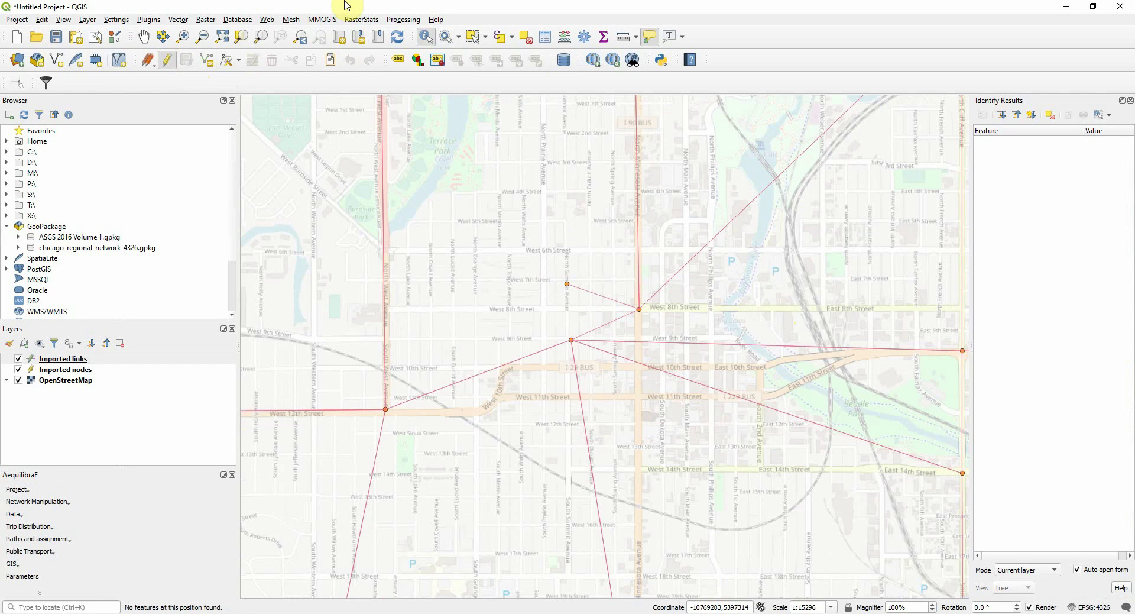
pyautogui.click(168, 59)
pyautogui.click(75, 375)
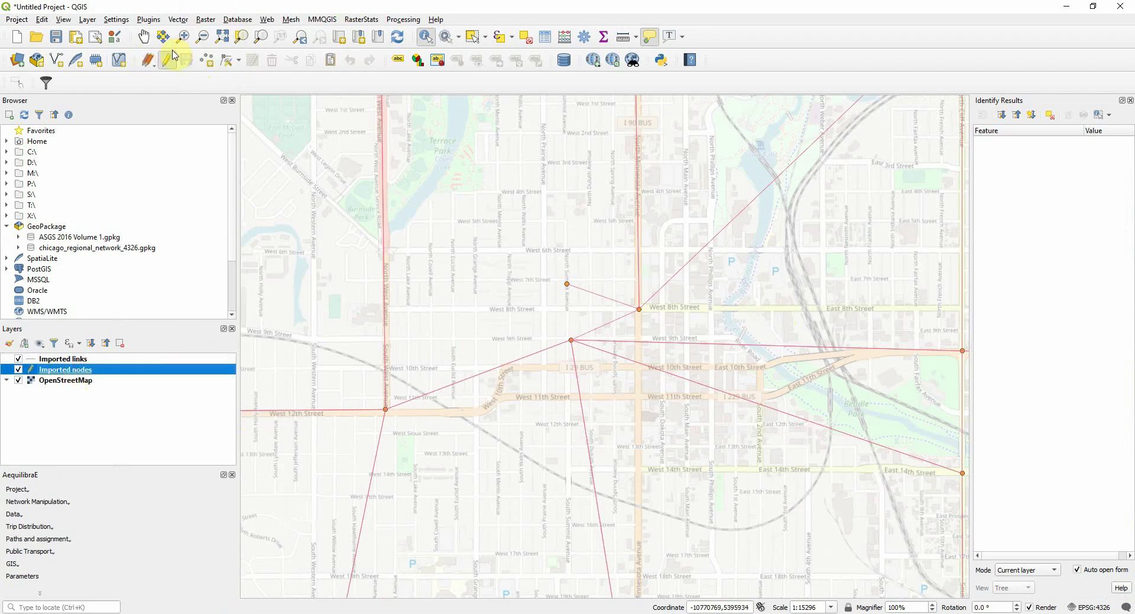
pyautogui.keyDown('ctrl'); pyautogui.click(76, 360); pyautogui.keyUp('ctrl')
pyautogui.rightClick(81, 366)
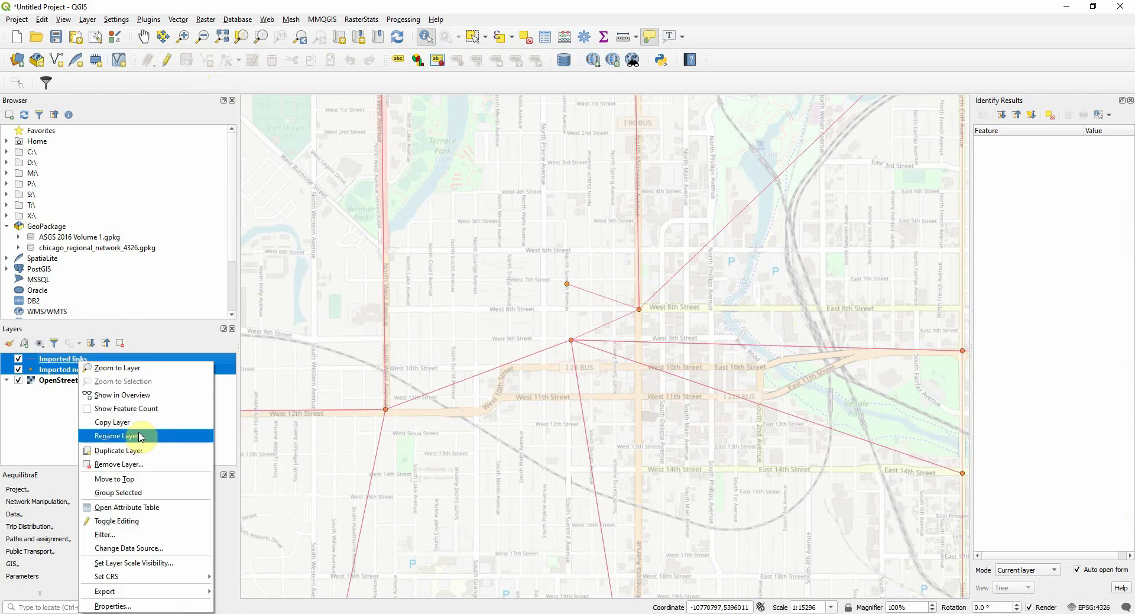
pyautogui.click(149, 472)
pyautogui.click(551, 325)
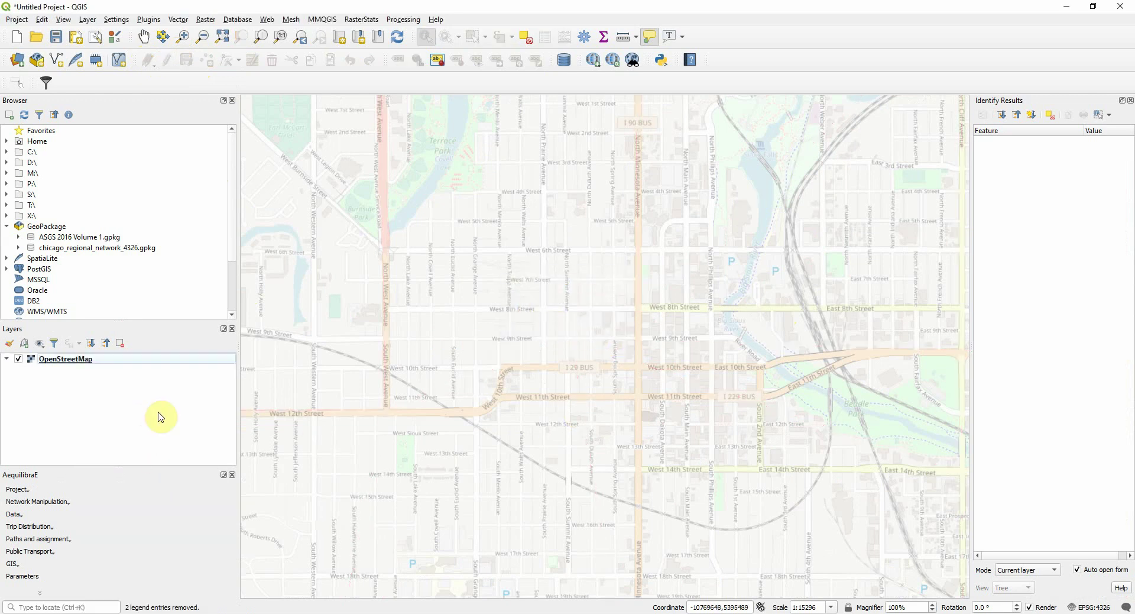
# - Start Create project from OSM using place name 'Sioux Falls, SD, USA'
pyautogui.click(16, 490)
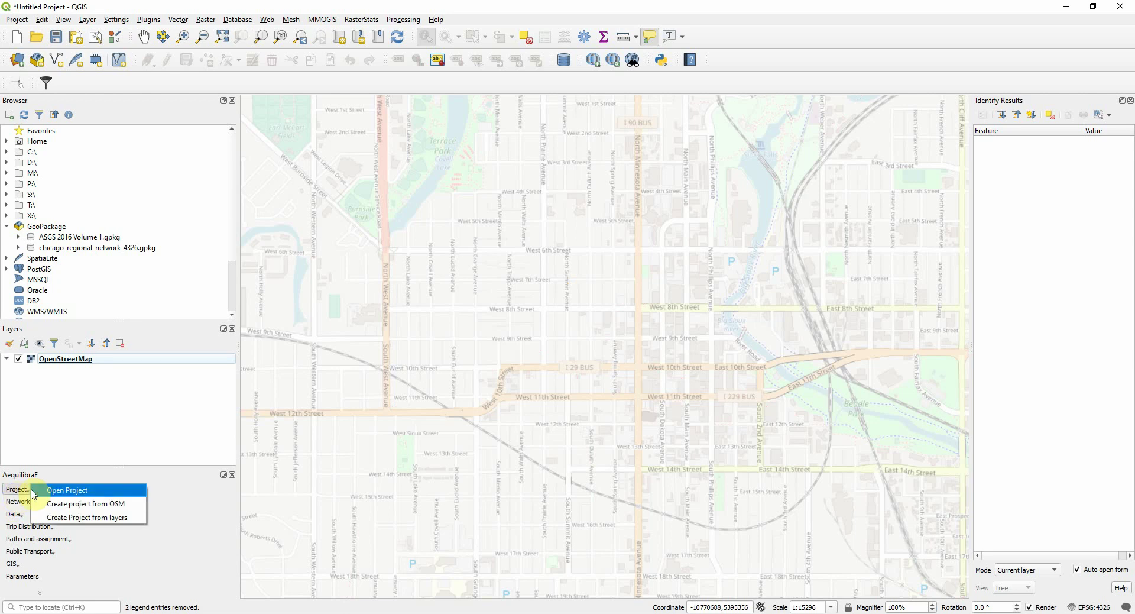
pyautogui.click(120, 506)
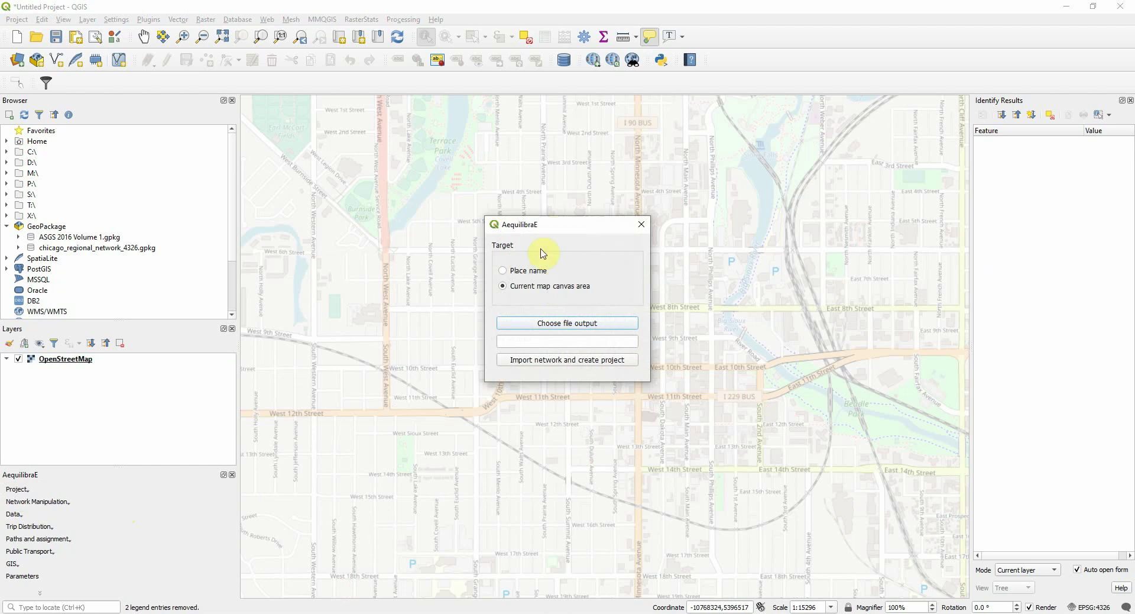
pyautogui.click(522, 274)
pyautogui.click(544, 294)
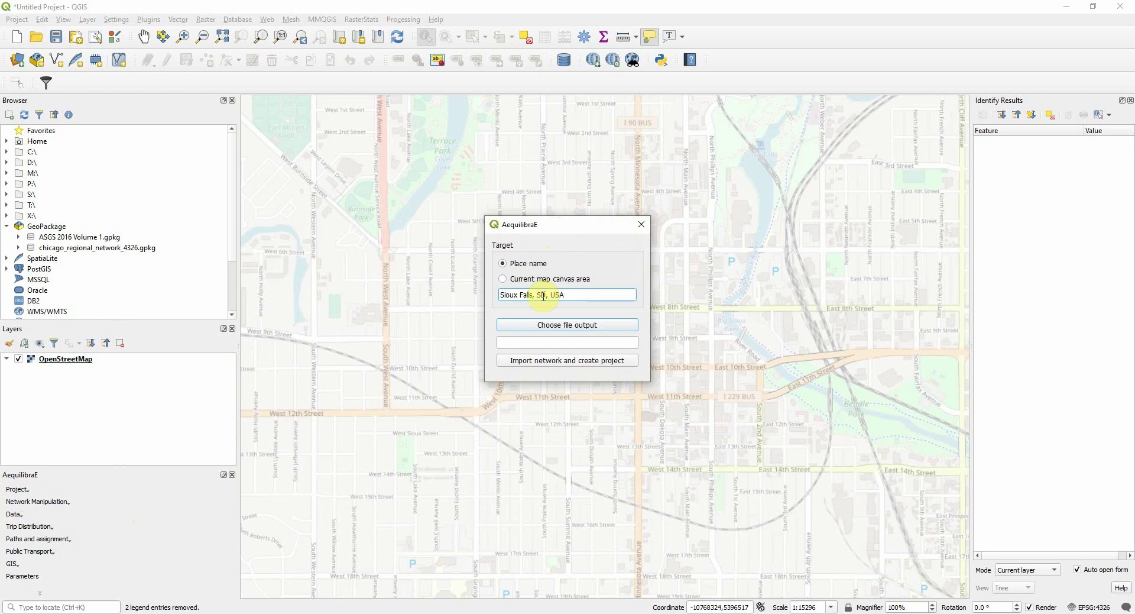
# - Set the output file to Imported_OSM.sqlite in sioux_falls_2020_02_15
pyautogui.click(606, 325)
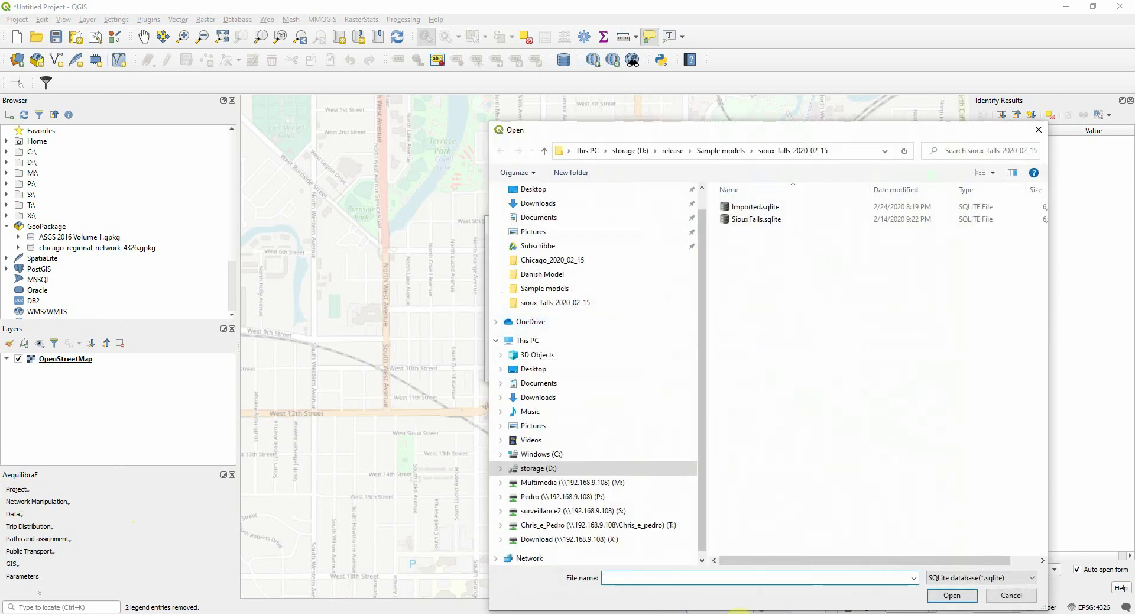
pyautogui.click(771, 206)
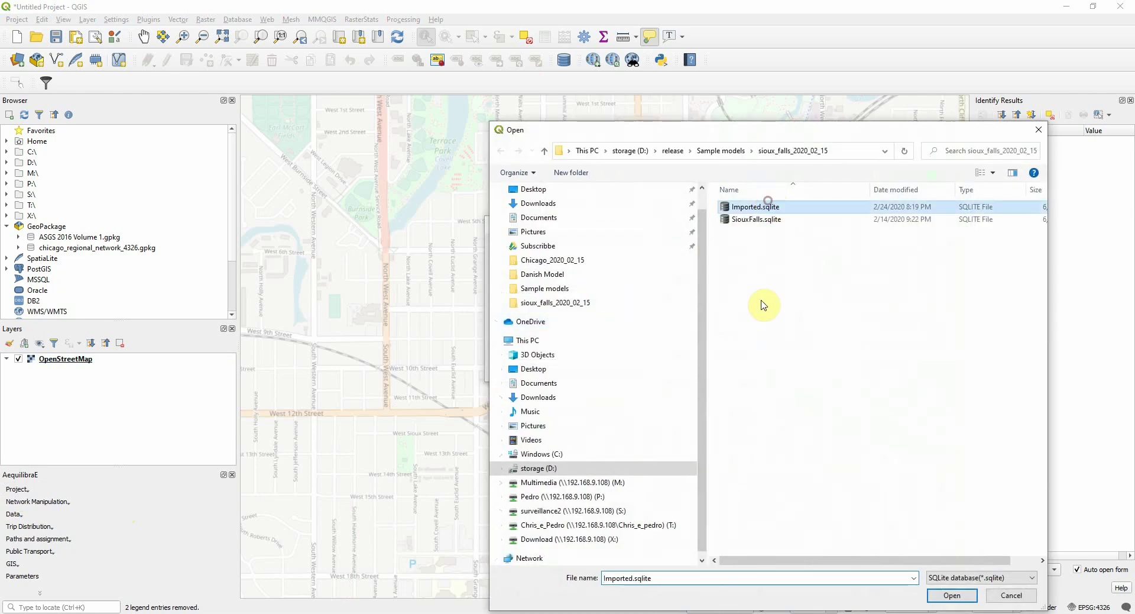
pyautogui.click(633, 578)
pyautogui.click(633, 577)
pyautogui.write('_OSM')
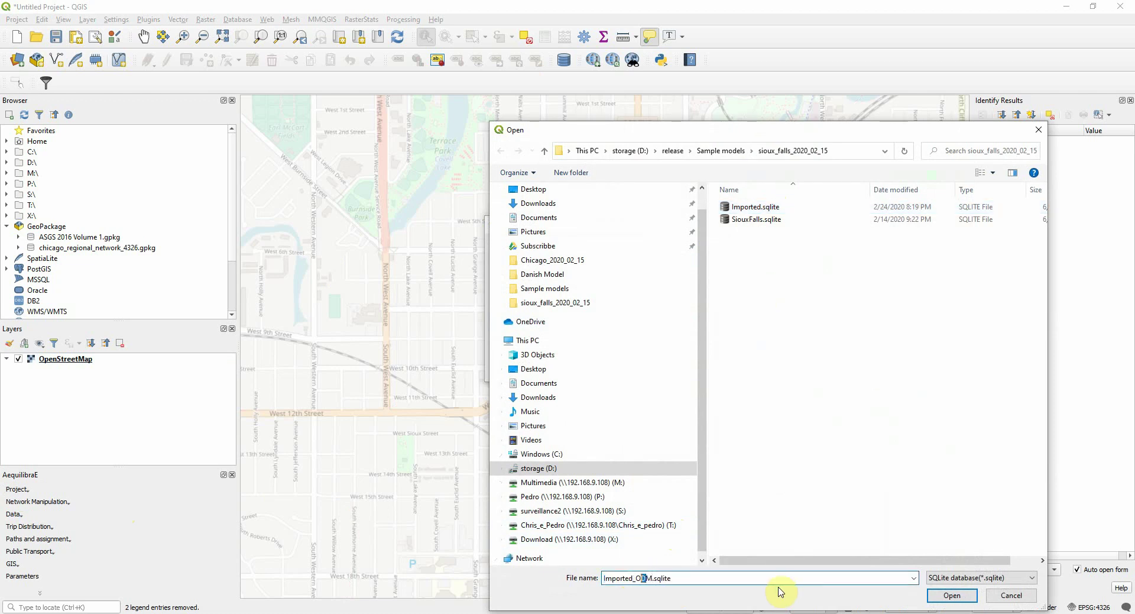
pyautogui.click(950, 594)
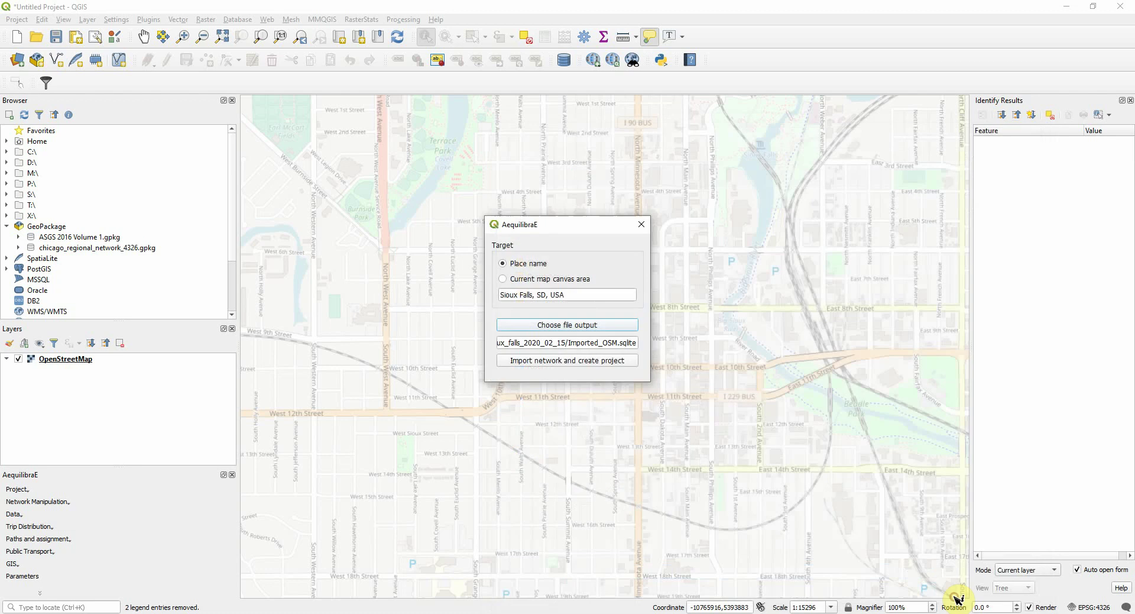
# - Run the Sioux Falls OSM network import to build the Imported_OSM.sqlite project
pyautogui.click(612, 362)
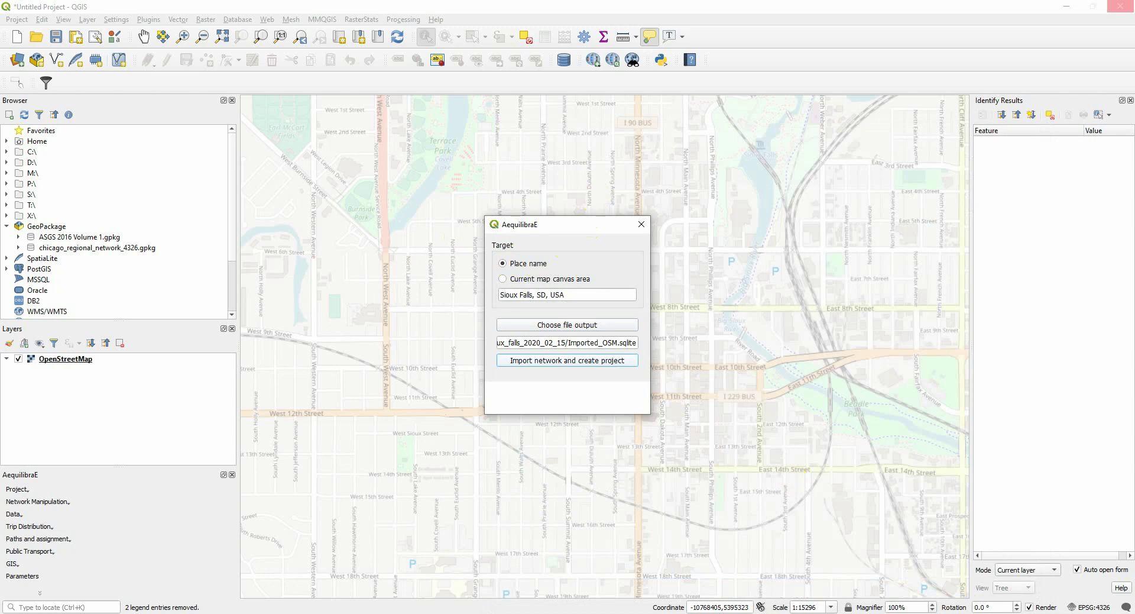
pyautogui.moveTo(435, 14); pyautogui.dragTo(403, 10)
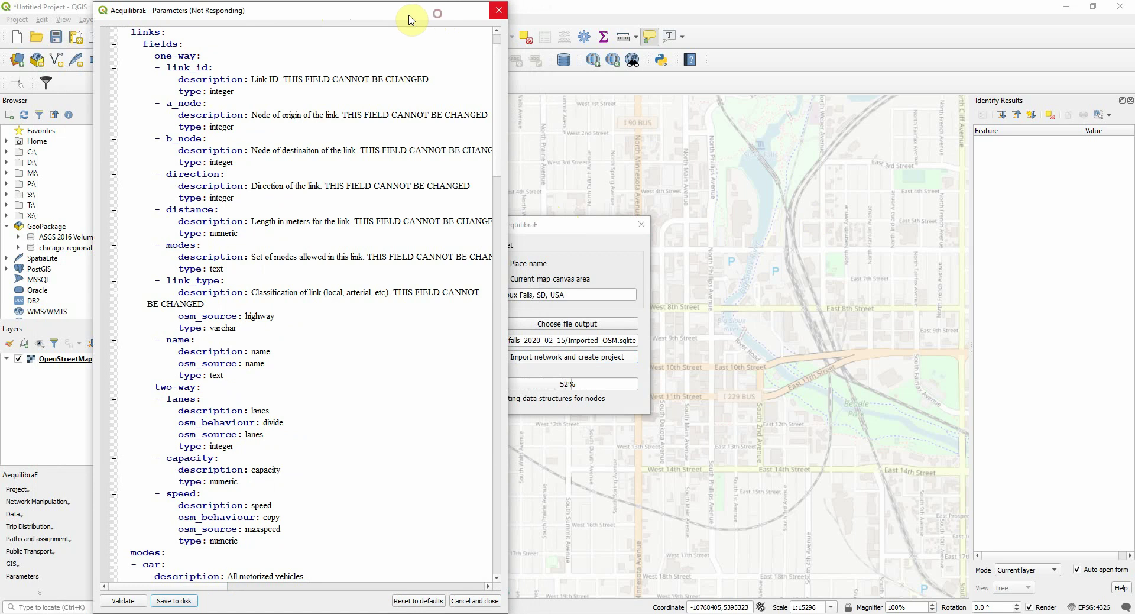
pyautogui.moveTo(413, 12); pyautogui.dragTo(365, 18)
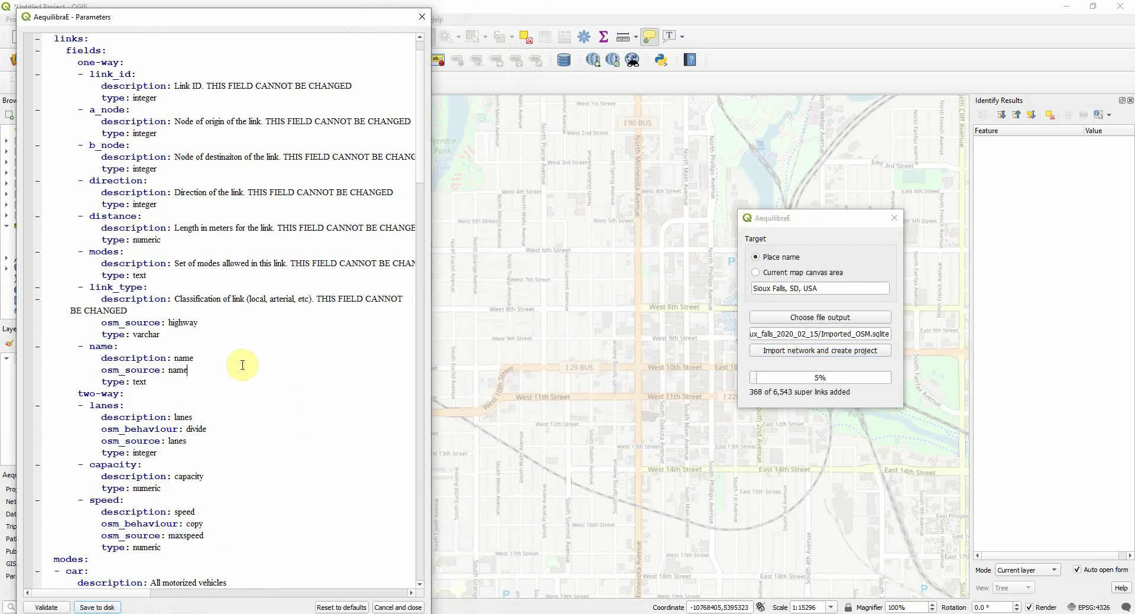
pyautogui.doubleClick(115, 287)
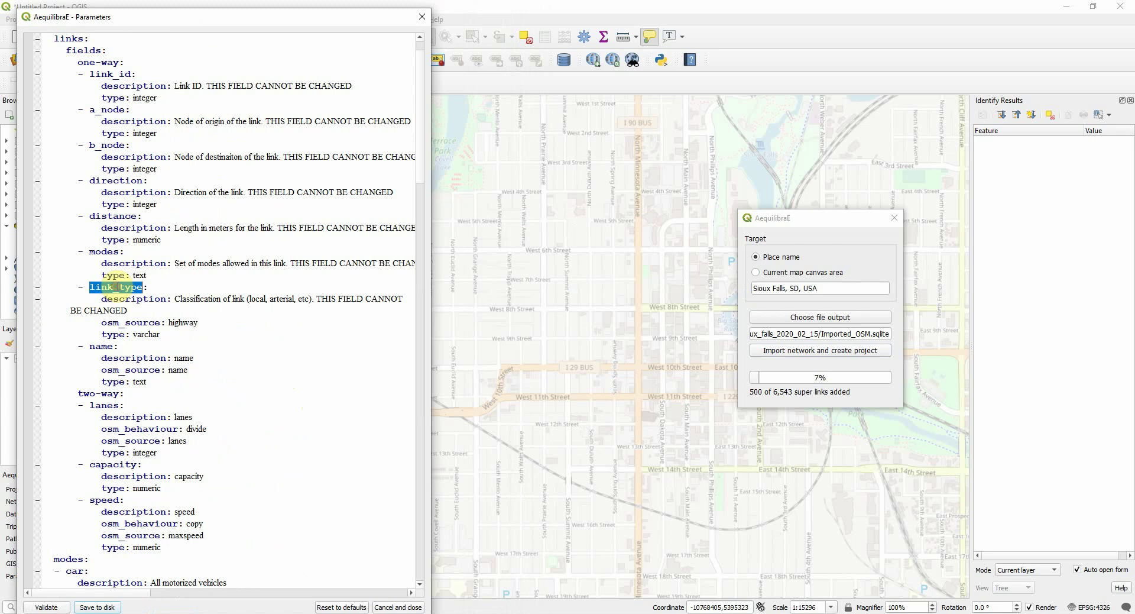
pyautogui.doubleClick(139, 322)
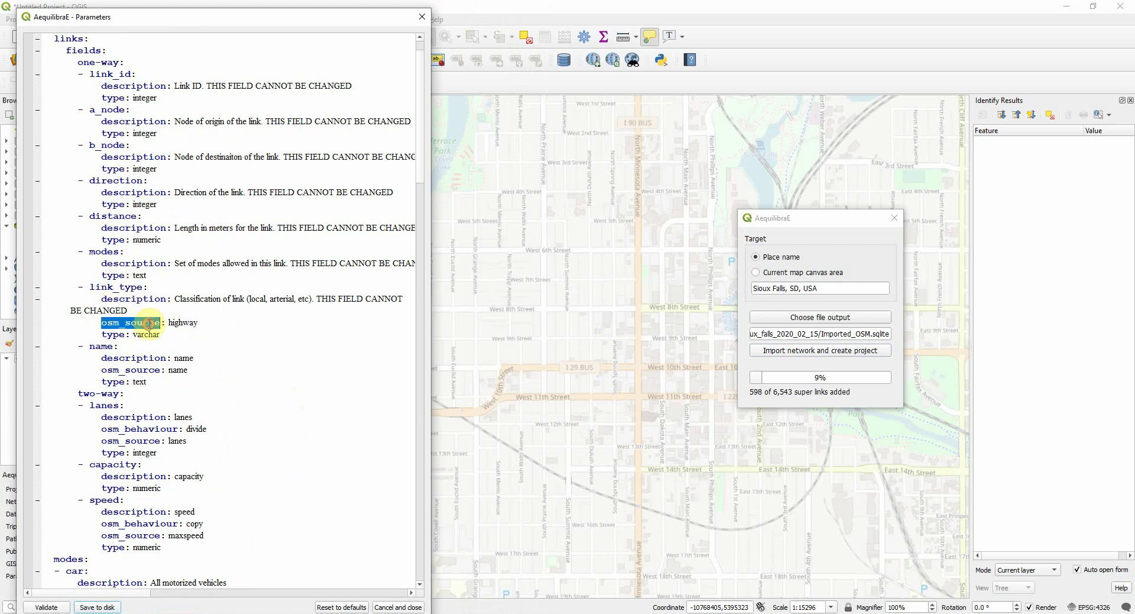
pyautogui.doubleClick(179, 323)
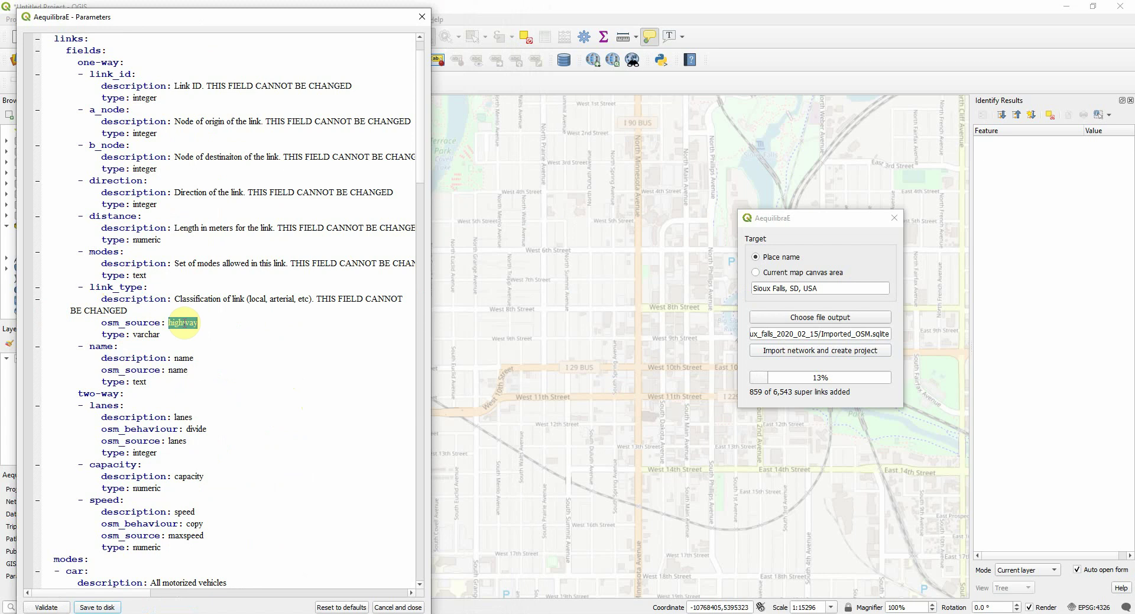
pyautogui.doubleClick(179, 369)
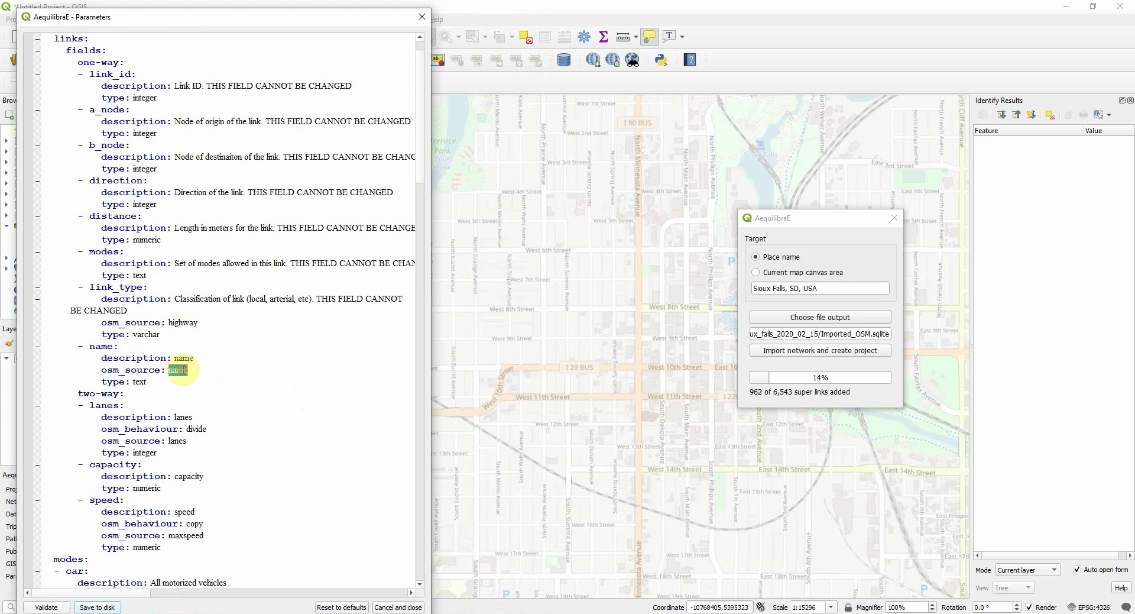
pyautogui.doubleClick(185, 417)
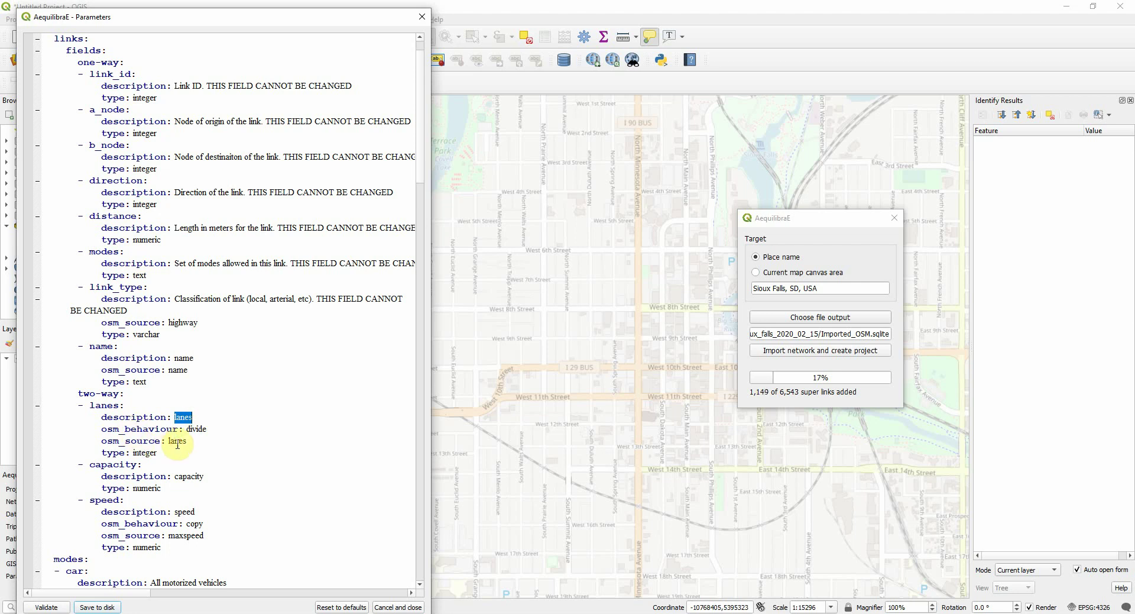
pyautogui.doubleClick(178, 441)
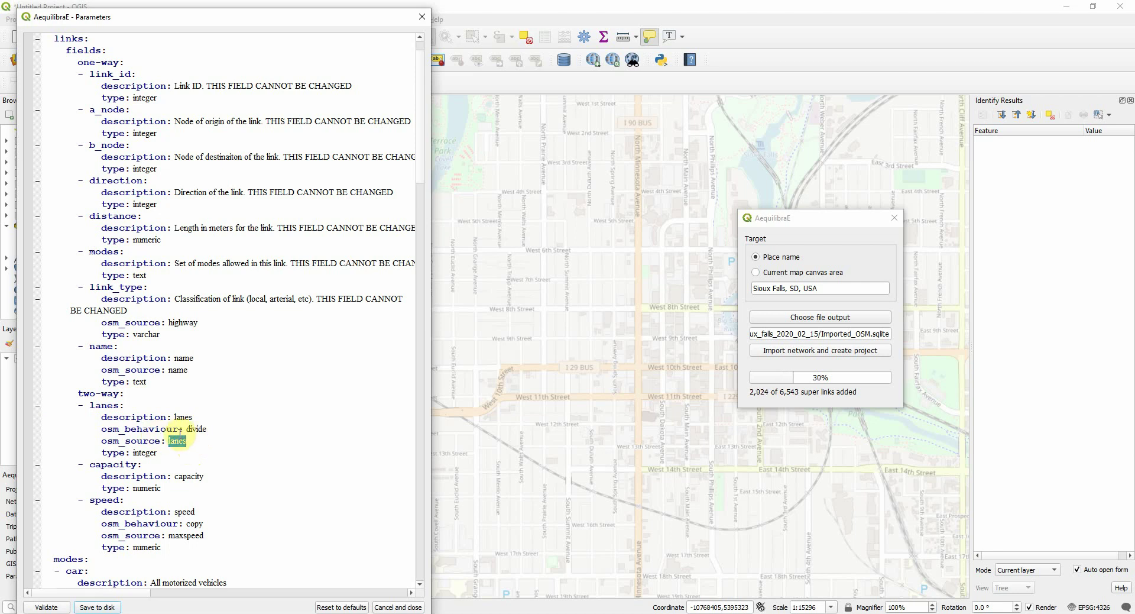
pyautogui.doubleClick(107, 406)
pyautogui.click(202, 429)
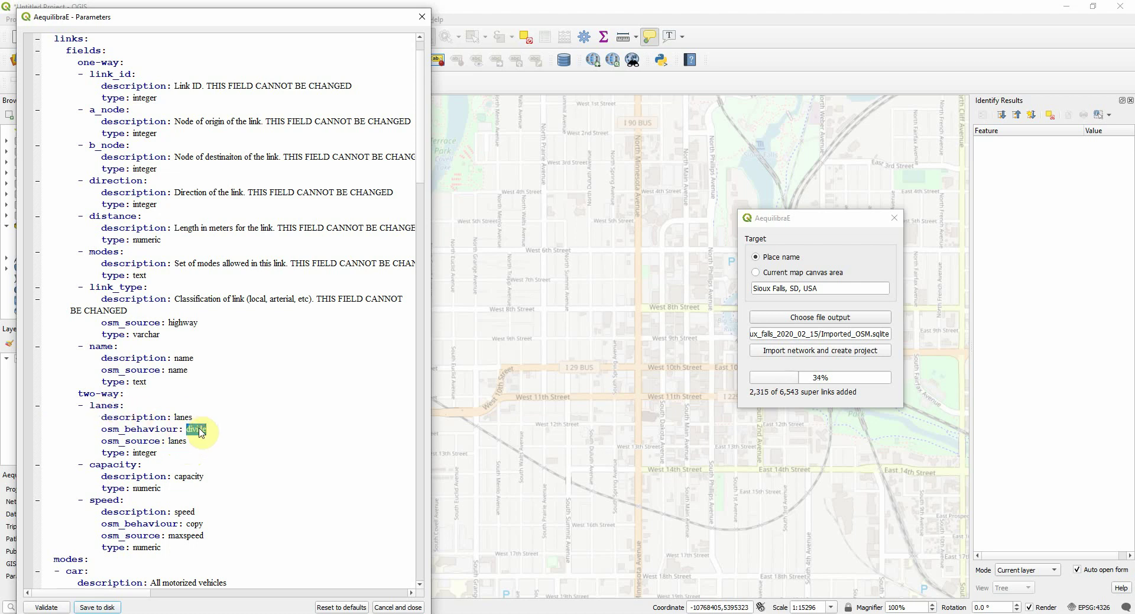
pyautogui.doubleClick(188, 535)
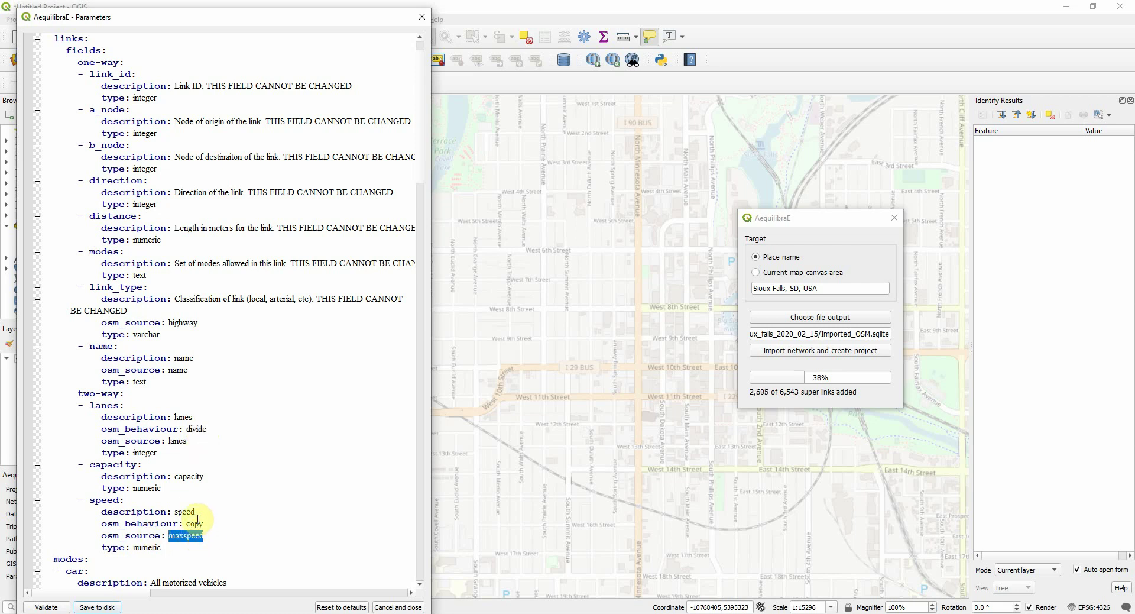
pyautogui.scroll(-8, 228, 508)
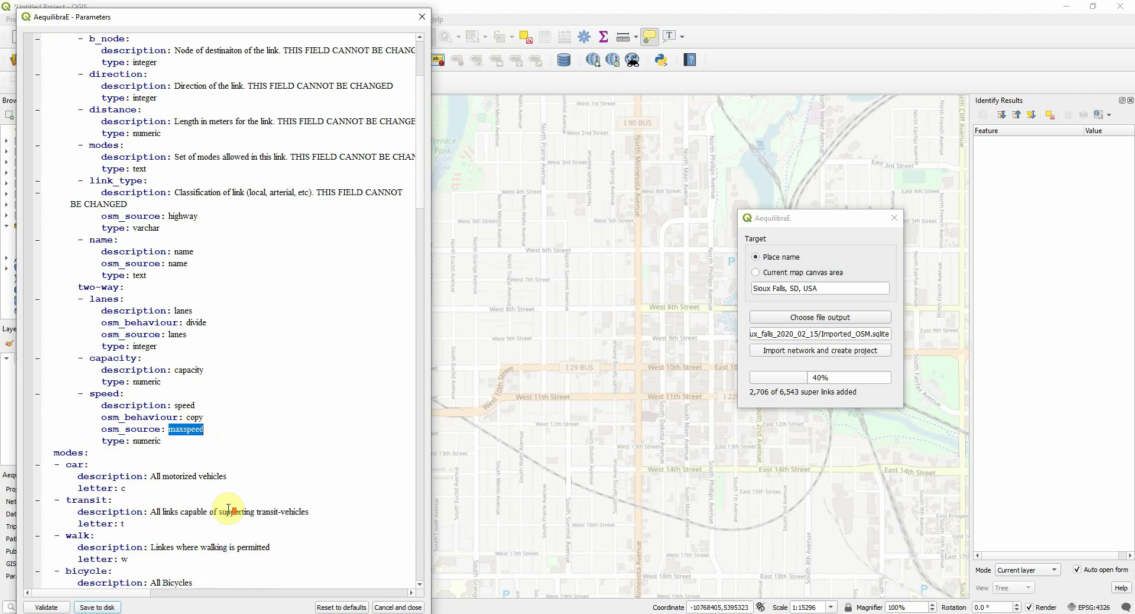
pyautogui.scroll(-3, 228, 509)
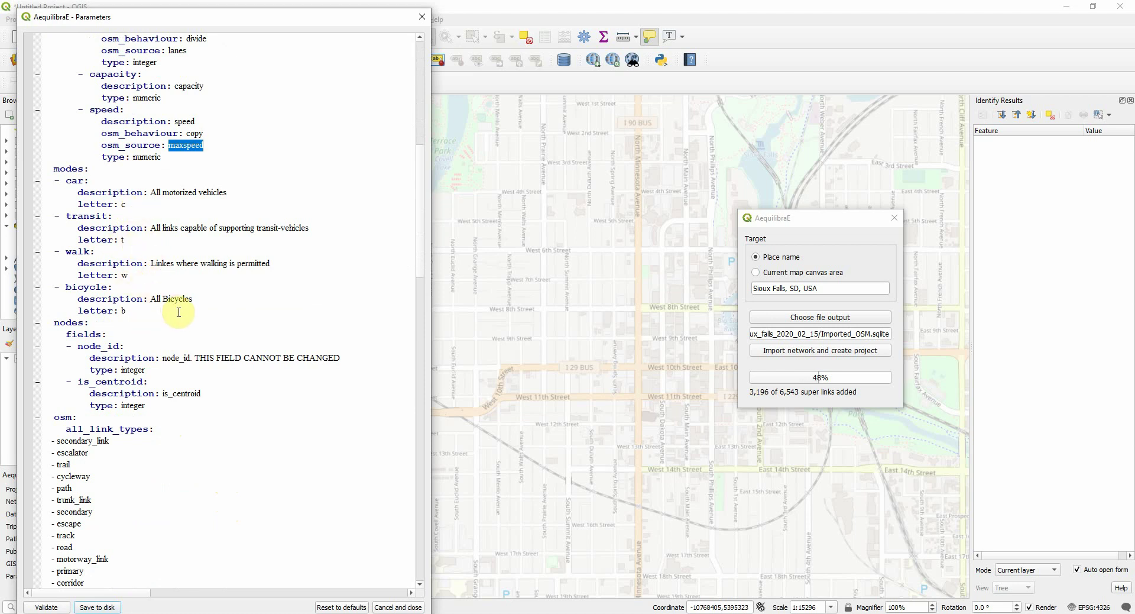
pyautogui.scroll(-6, 178, 312)
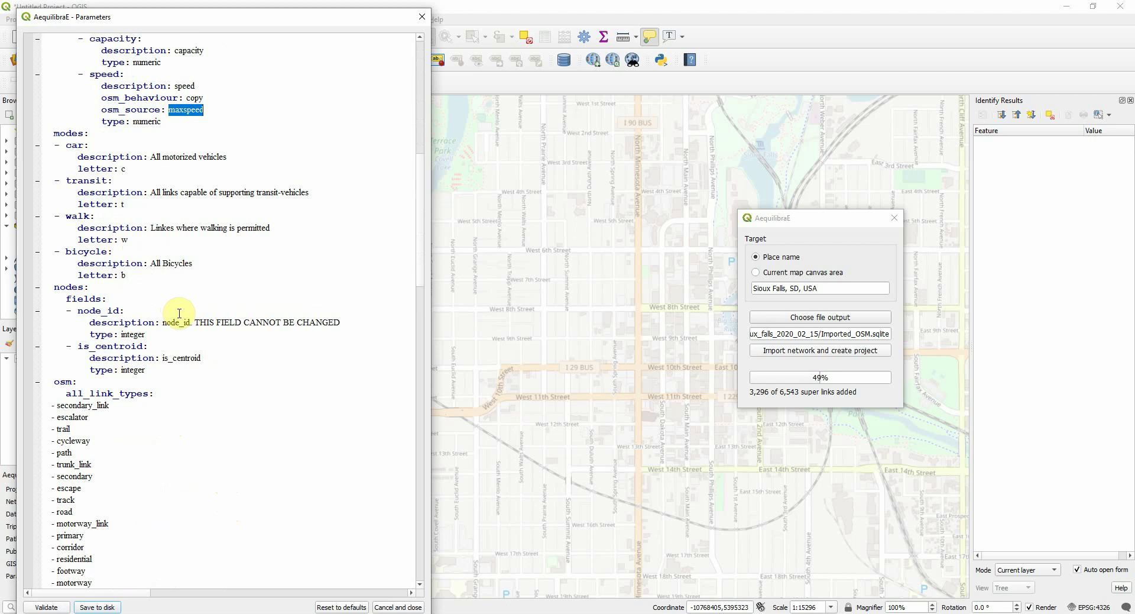
pyautogui.scroll(-3, 156, 317)
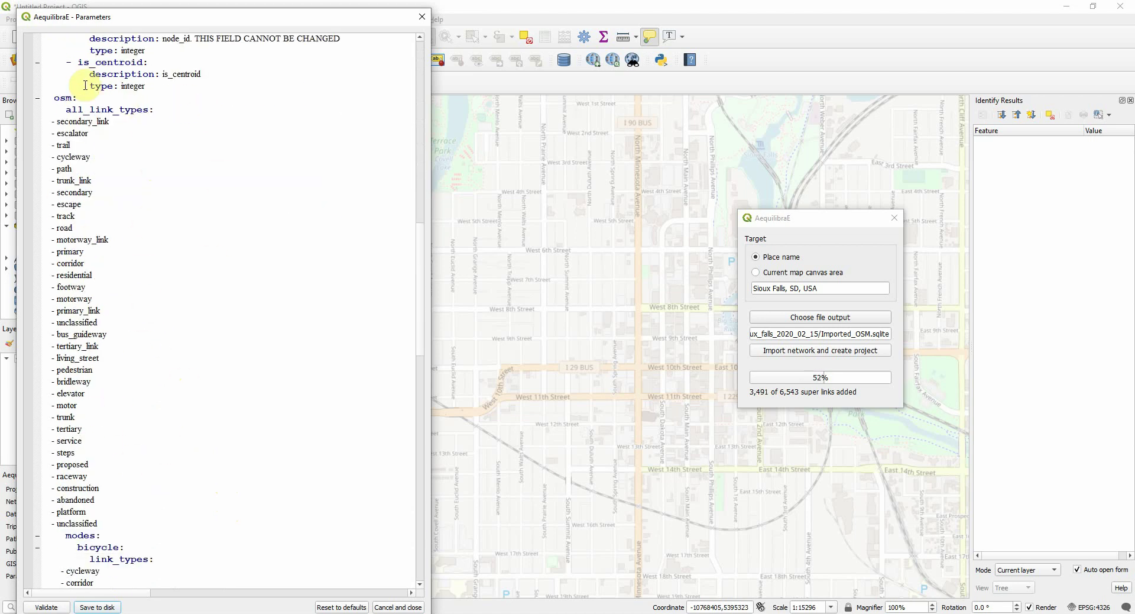
pyautogui.scroll(-7, 109, 342)
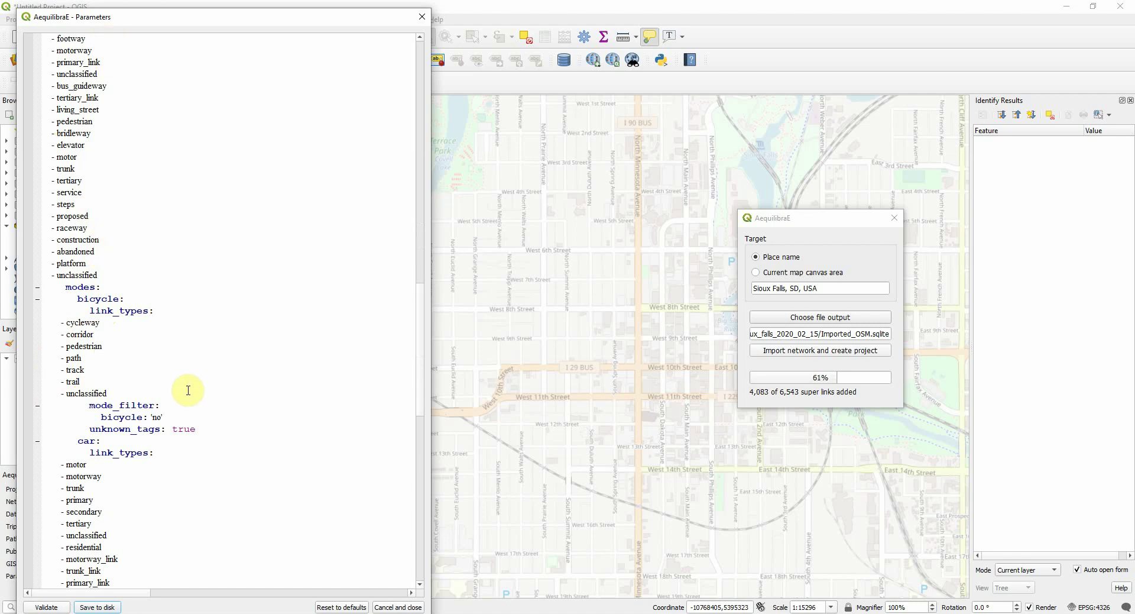
pyautogui.moveTo(97, 430); pyautogui.dragTo(102, 444)
pyautogui.scroll(2, 102, 443)
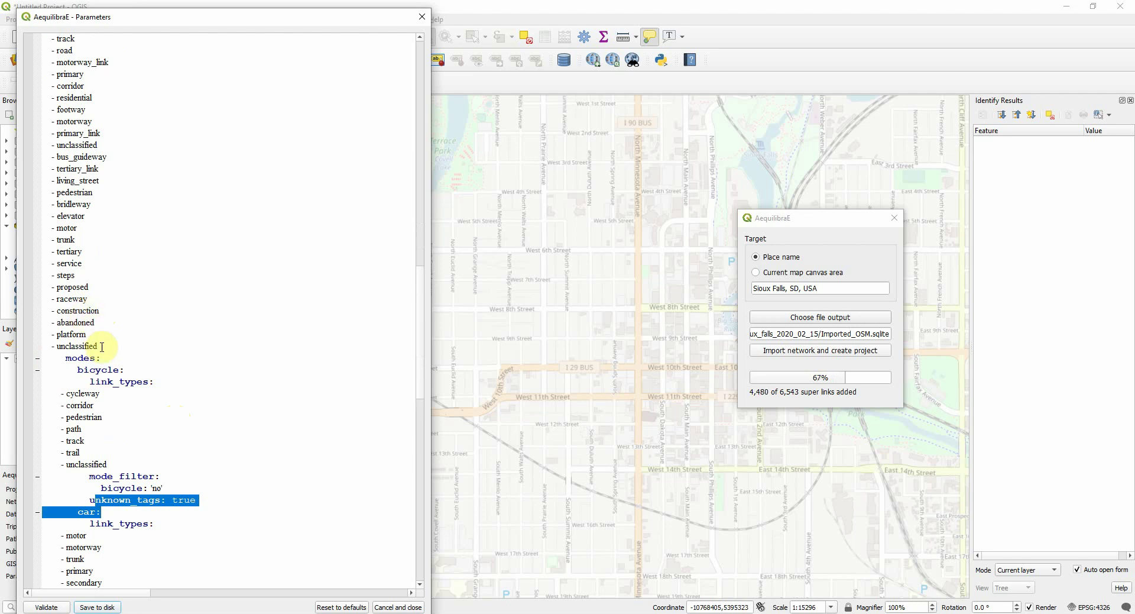
pyautogui.click(152, 357)
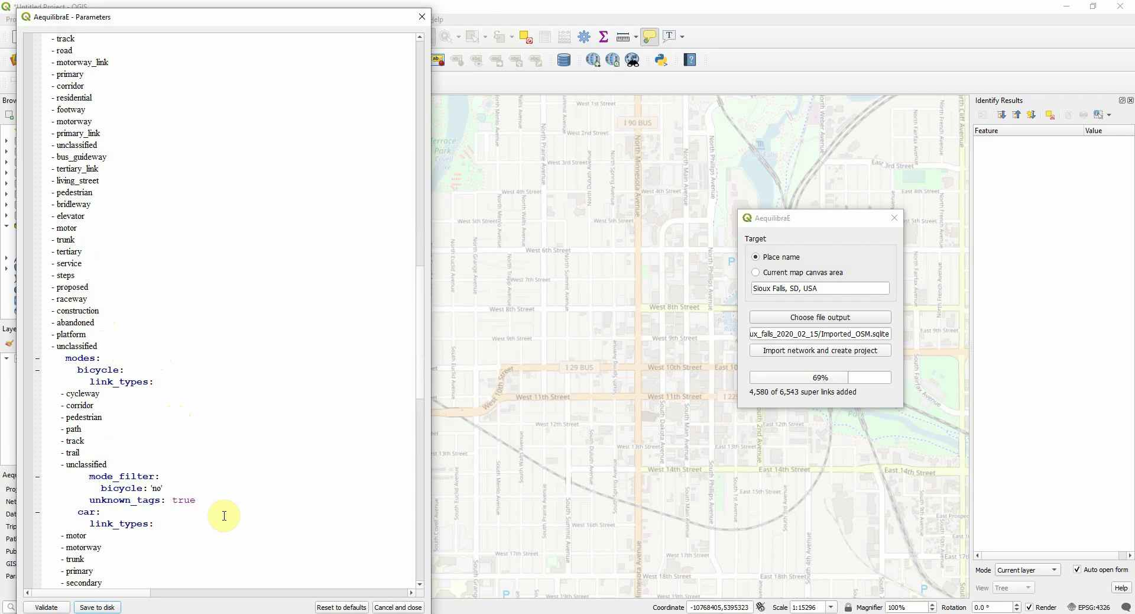
pyautogui.scroll(-1, 159, 497)
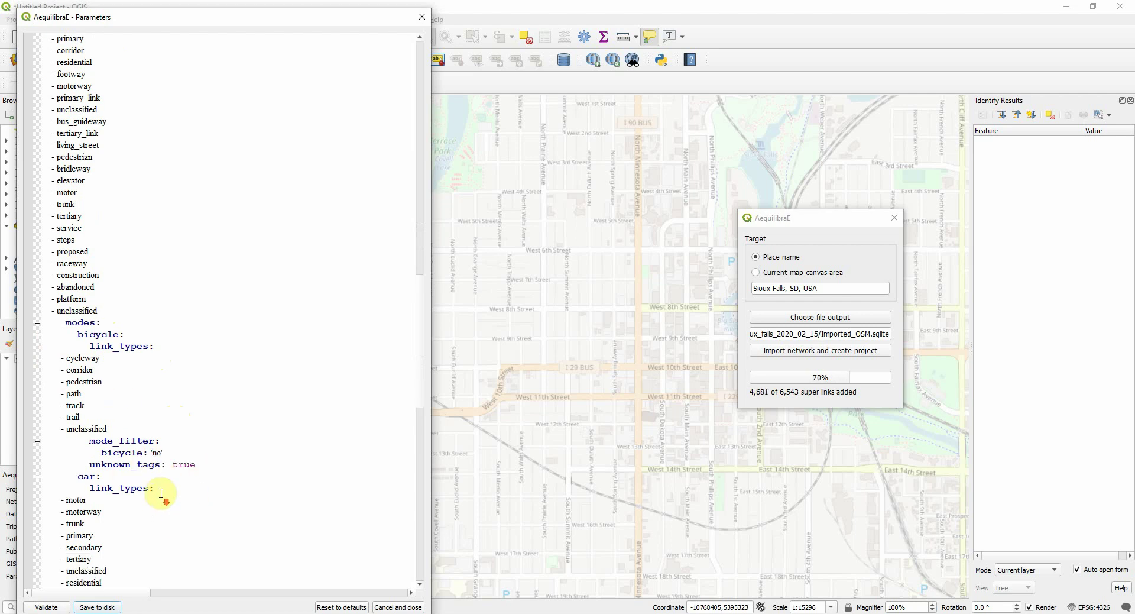
pyautogui.moveTo(180, 456); pyautogui.dragTo(95, 452)
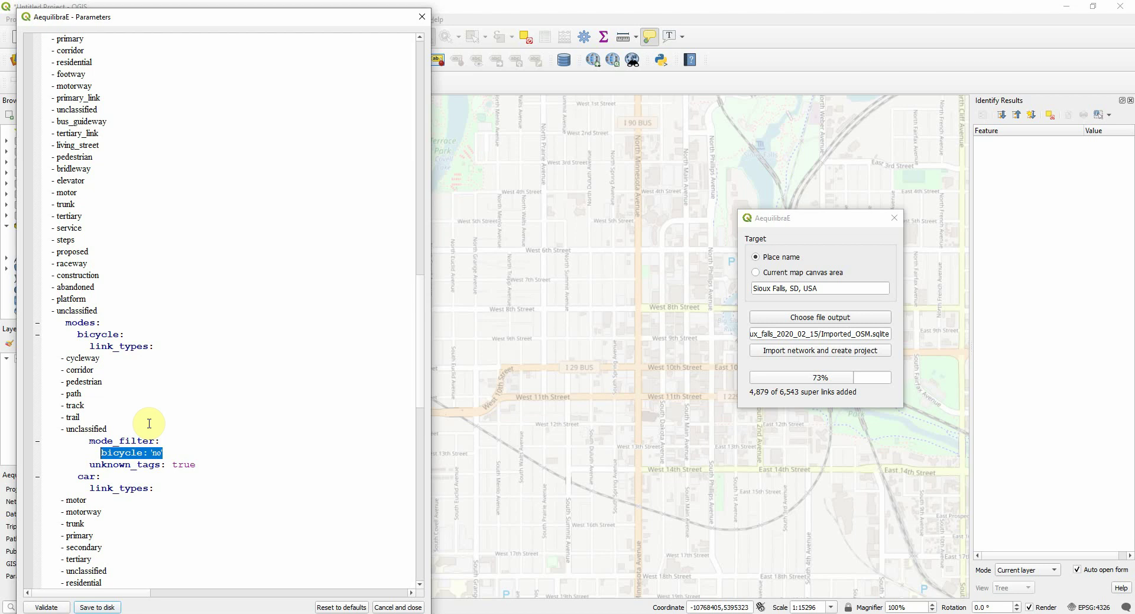
pyautogui.scroll(-8, 149, 424)
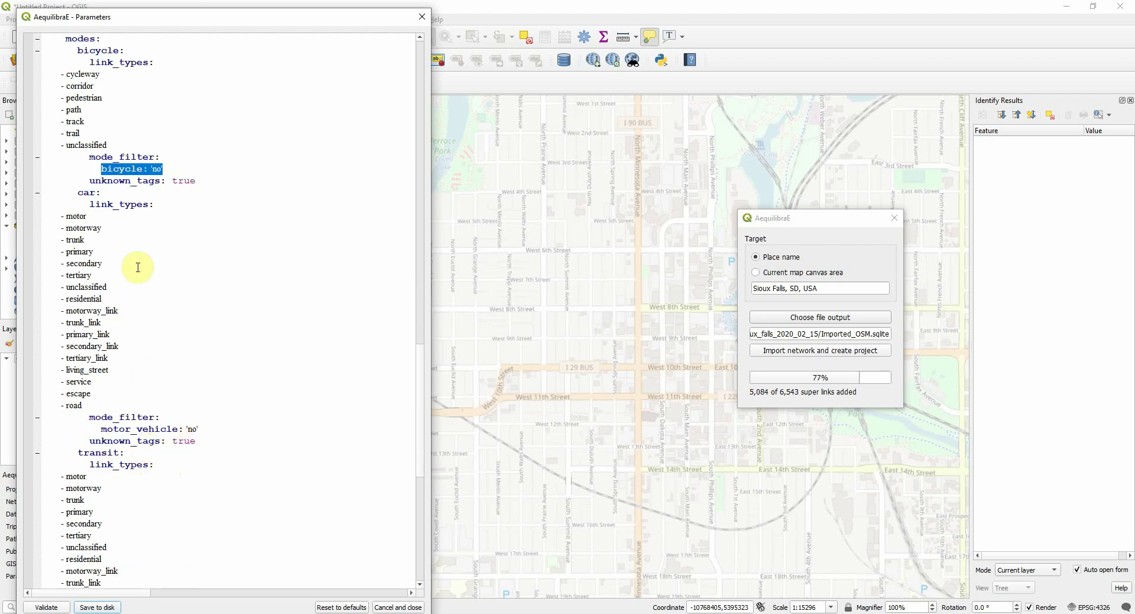
pyautogui.scroll(-2, 168, 490)
pyautogui.scroll(-7, 167, 490)
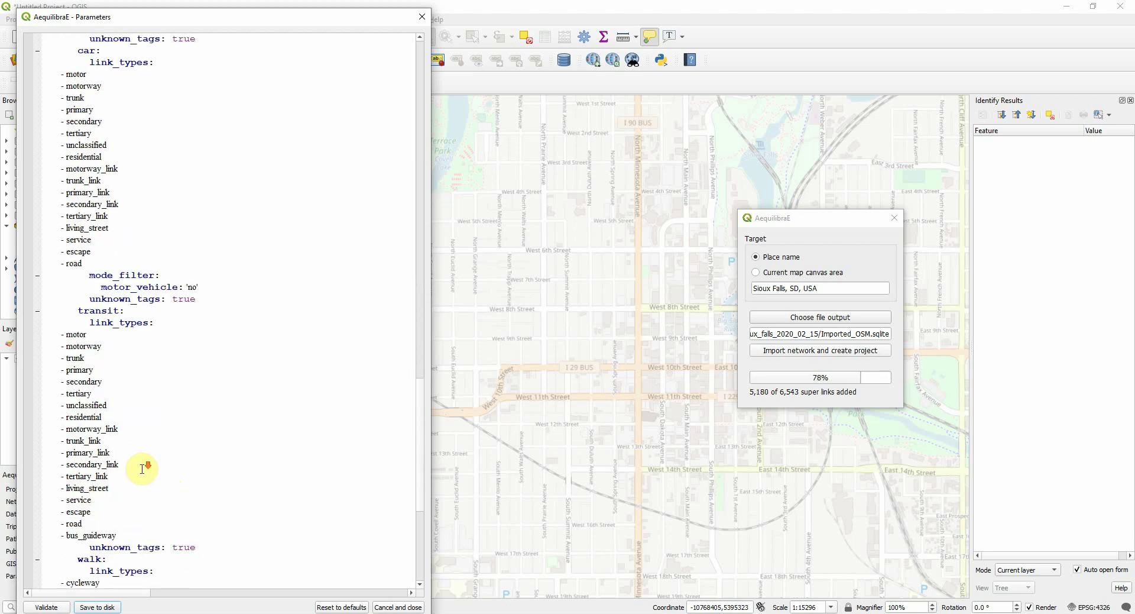
pyautogui.scroll(-3, 142, 474)
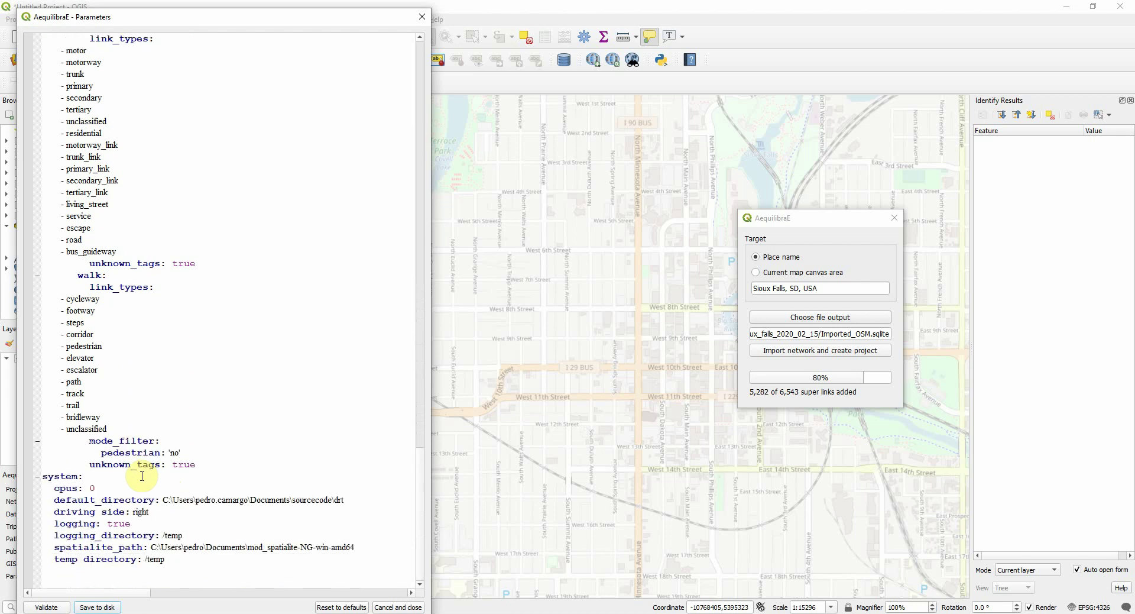
pyautogui.scroll(7, 142, 475)
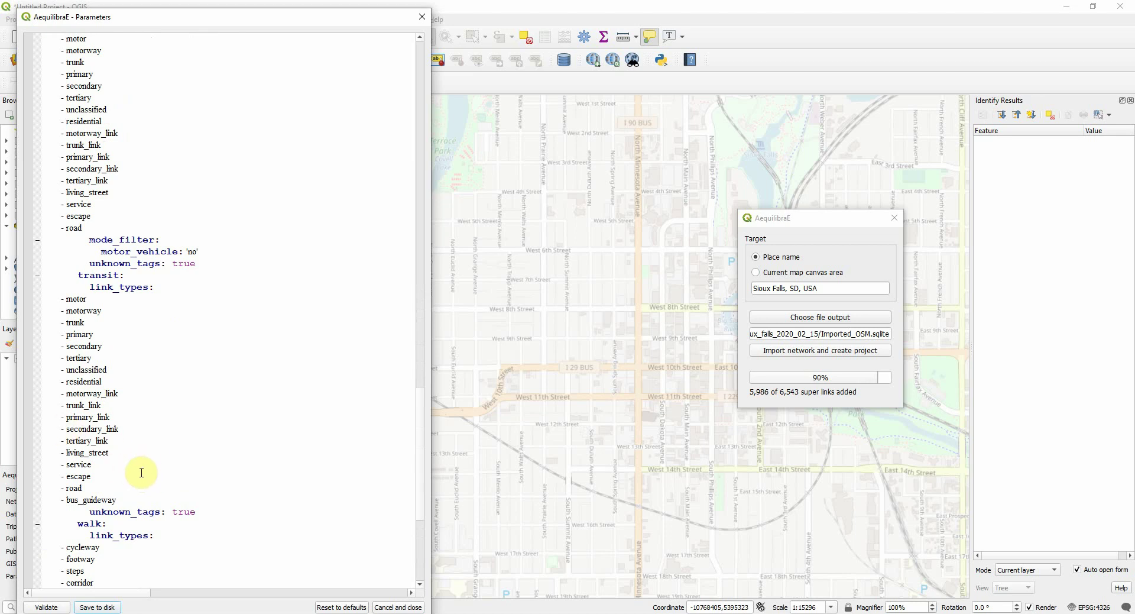
pyautogui.scroll(1, 145, 469)
pyautogui.scroll(-2, 131, 508)
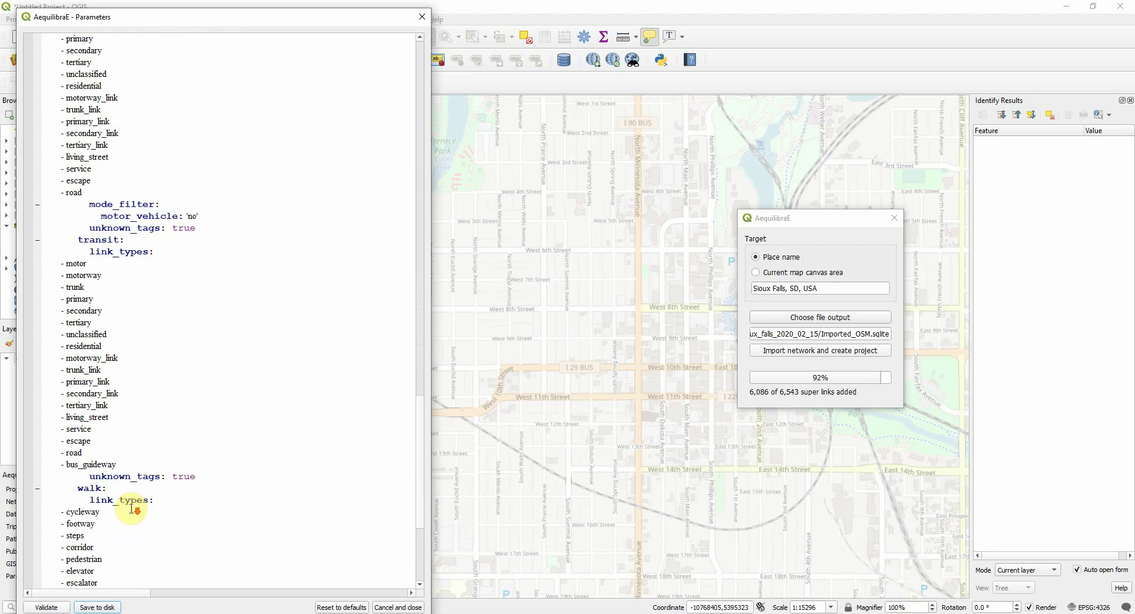
pyautogui.scroll(-2, 337, 349)
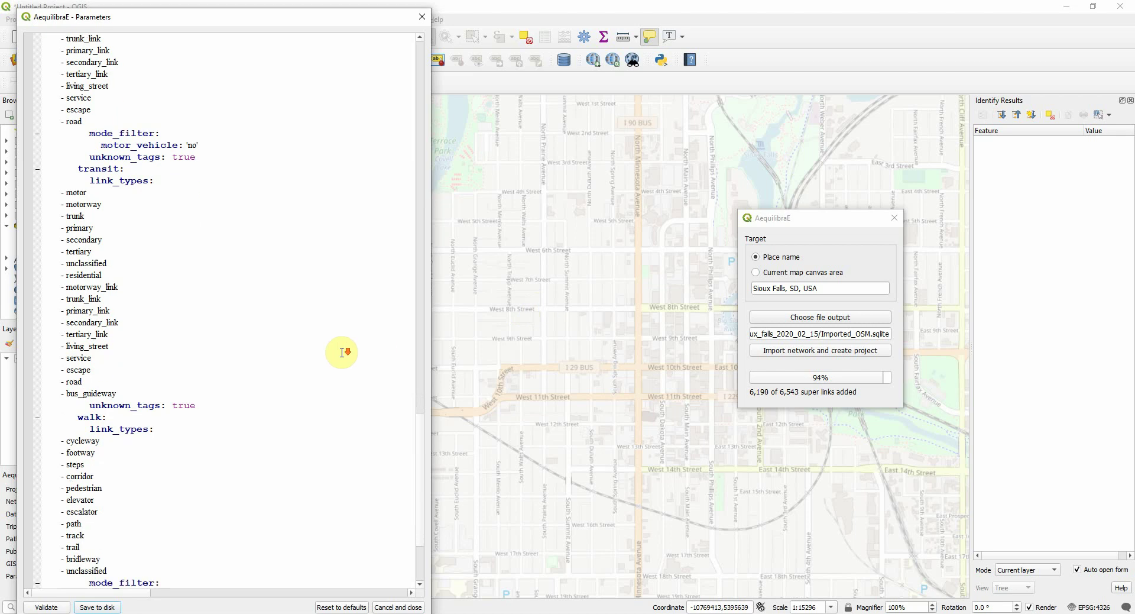
pyautogui.scroll(18, 335, 343)
pyautogui.scroll(12, 334, 342)
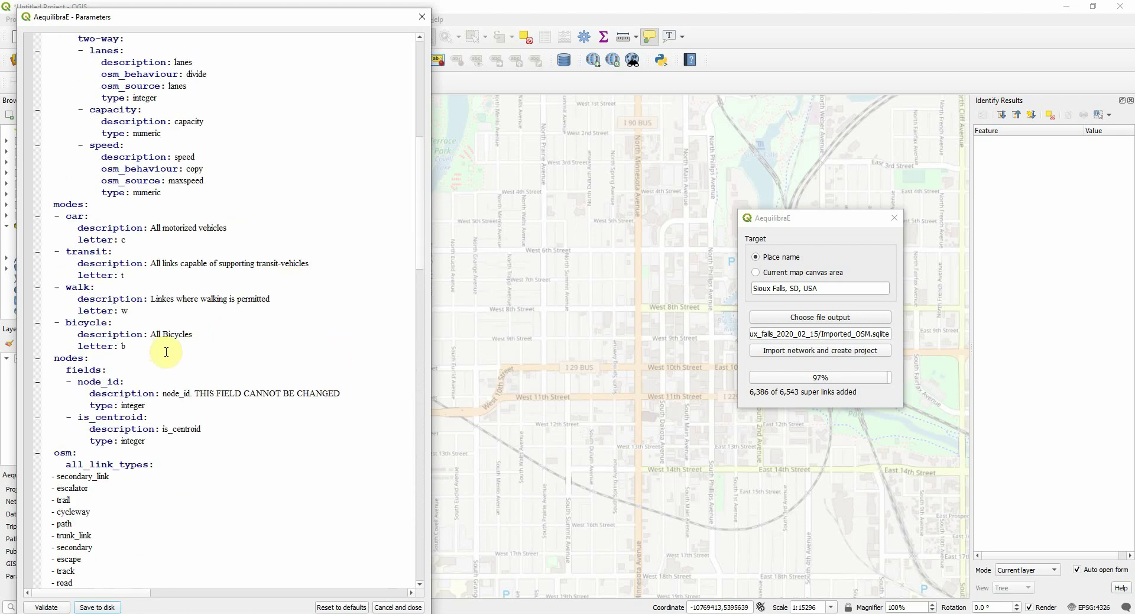
# - Remove the transit, walk and bicycle mode definitions from the parameters and close them
pyautogui.moveTo(126, 347); pyautogui.dragTo(43, 252)
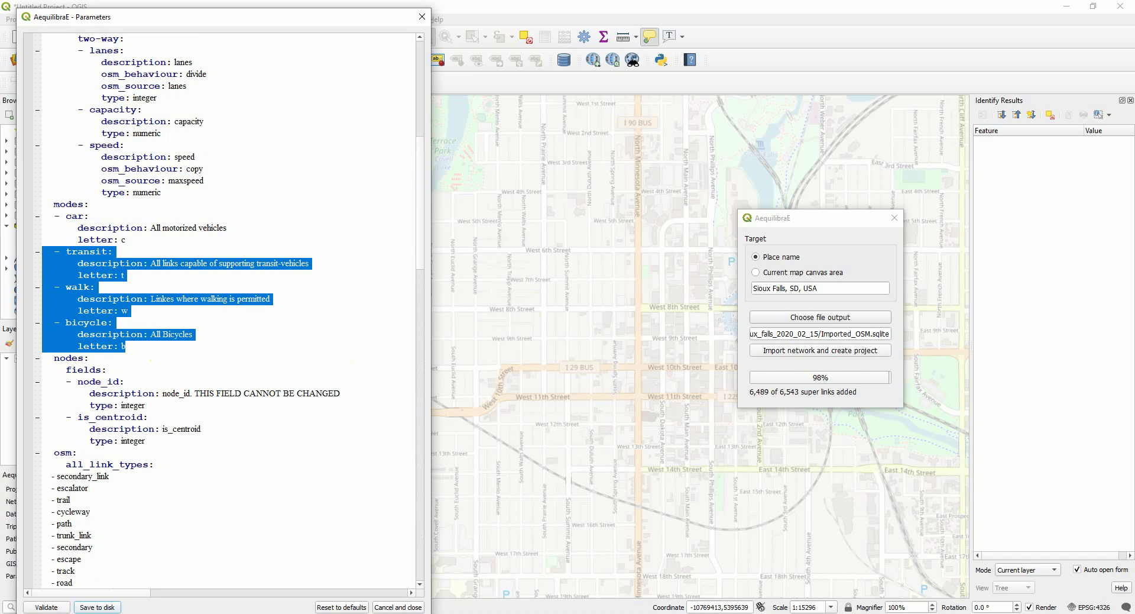
pyautogui.press('Delete')
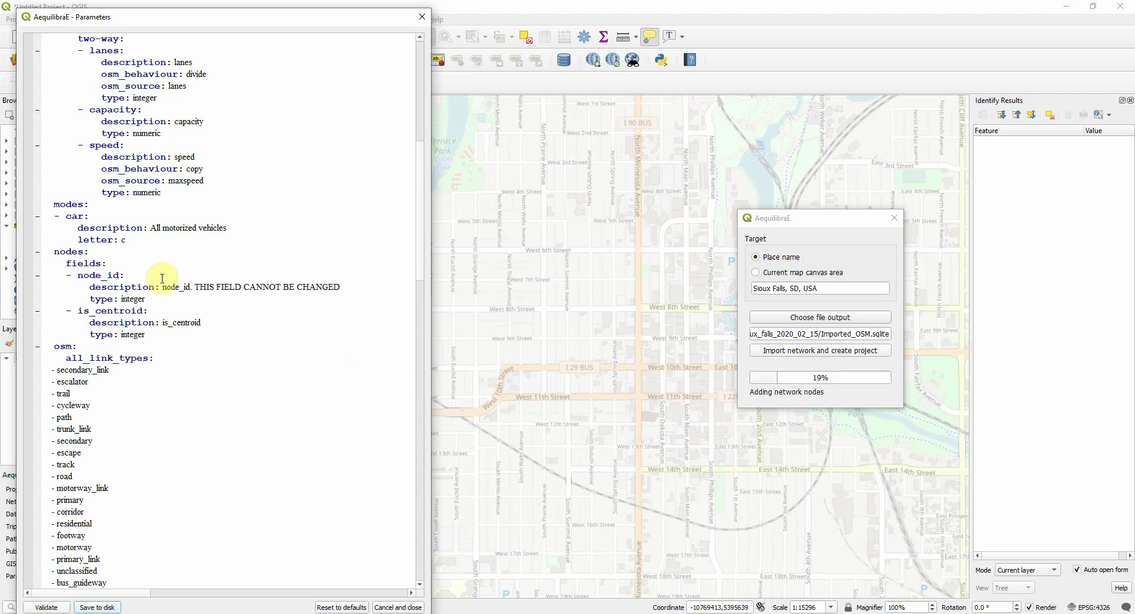
pyautogui.click(422, 16)
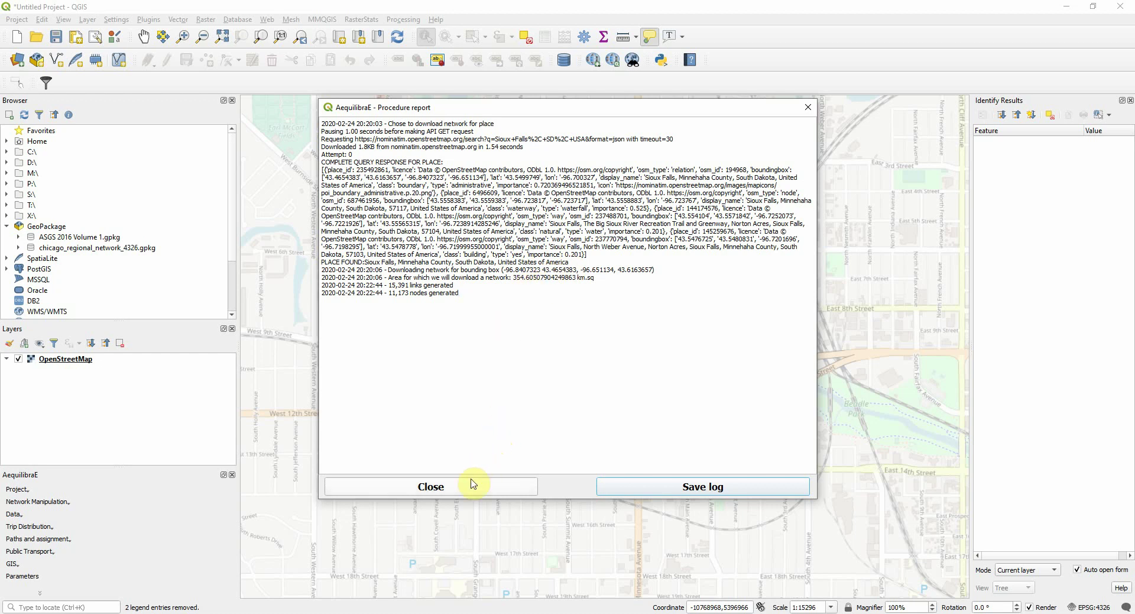
# - Add both Imported_OSM links and nodes layers from the output sqlite to the map
pyautogui.click(440, 489)
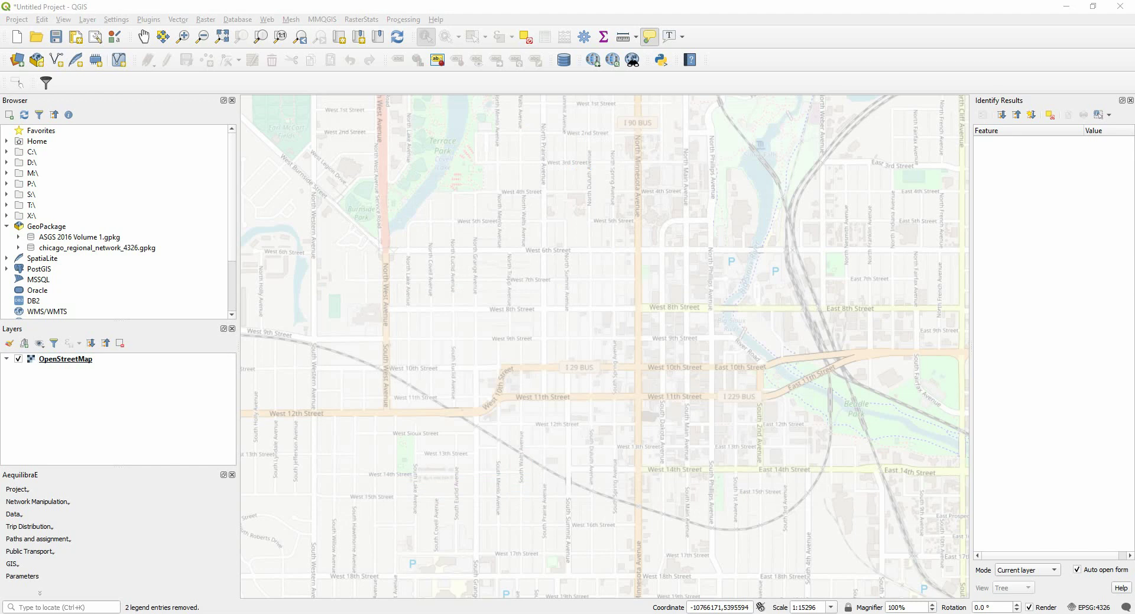
pyautogui.moveTo(750, 307); pyautogui.dragTo(464, 281)
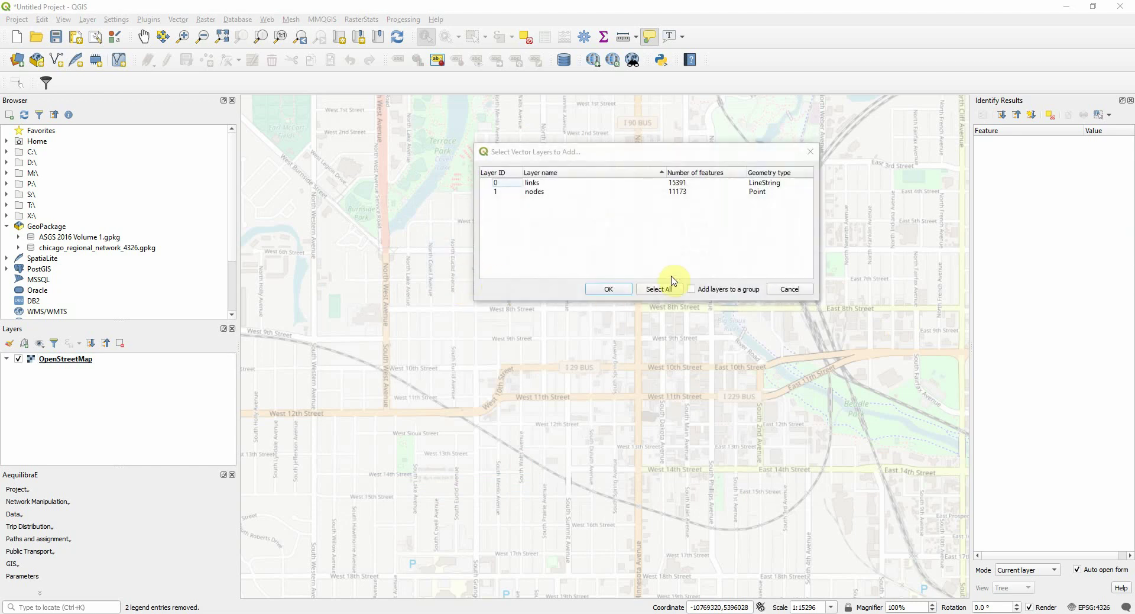
pyautogui.click(673, 284)
pyautogui.click(609, 289)
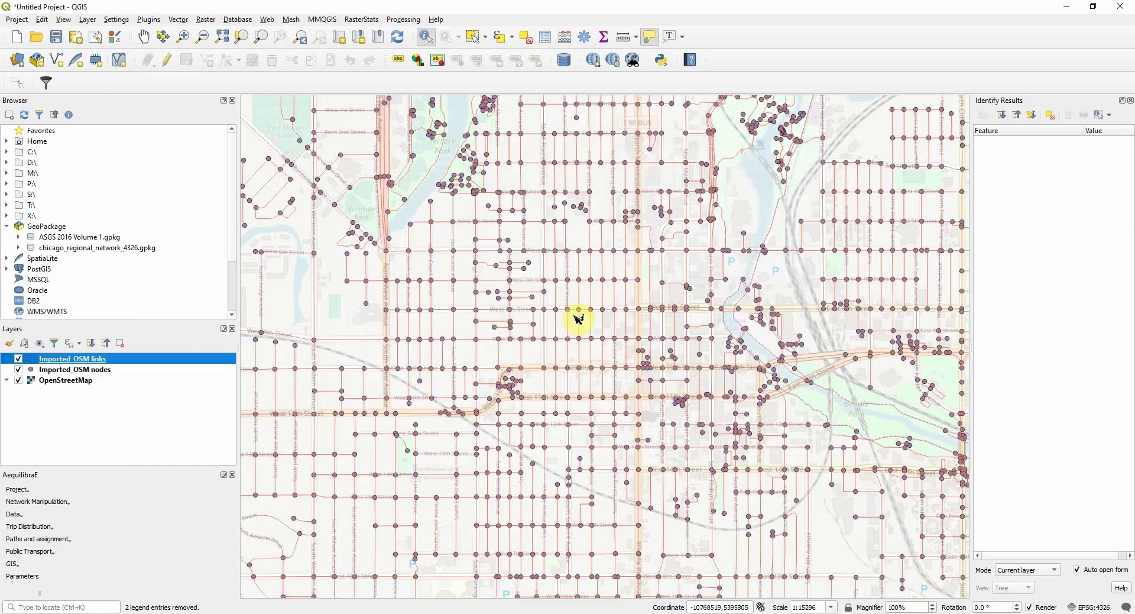
pyautogui.scroll(4, 491, 407)
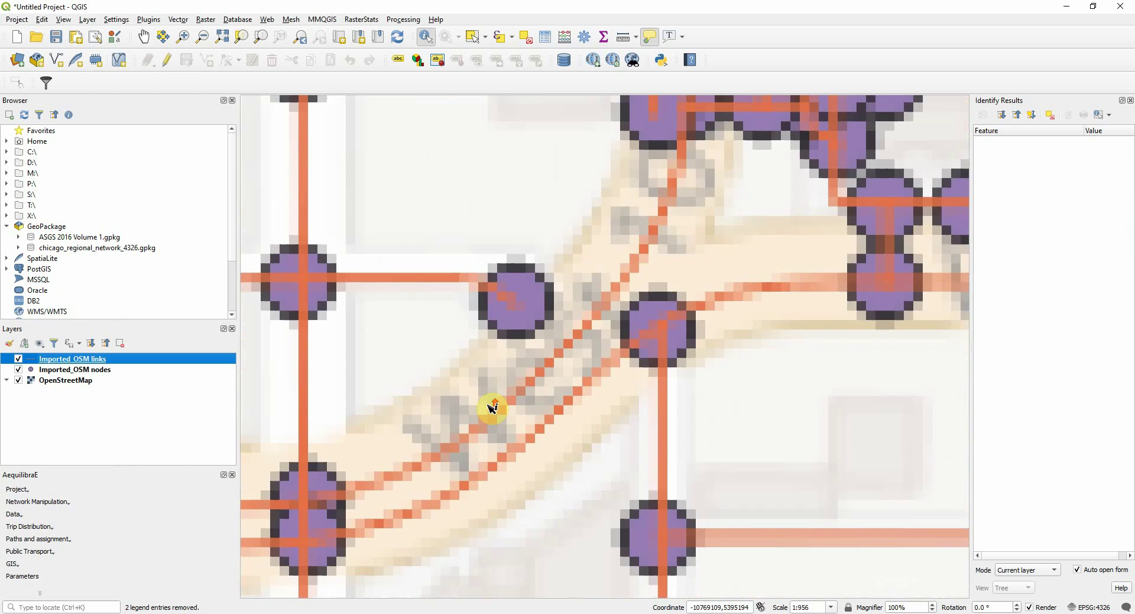
pyautogui.scroll(-2, 633, 388)
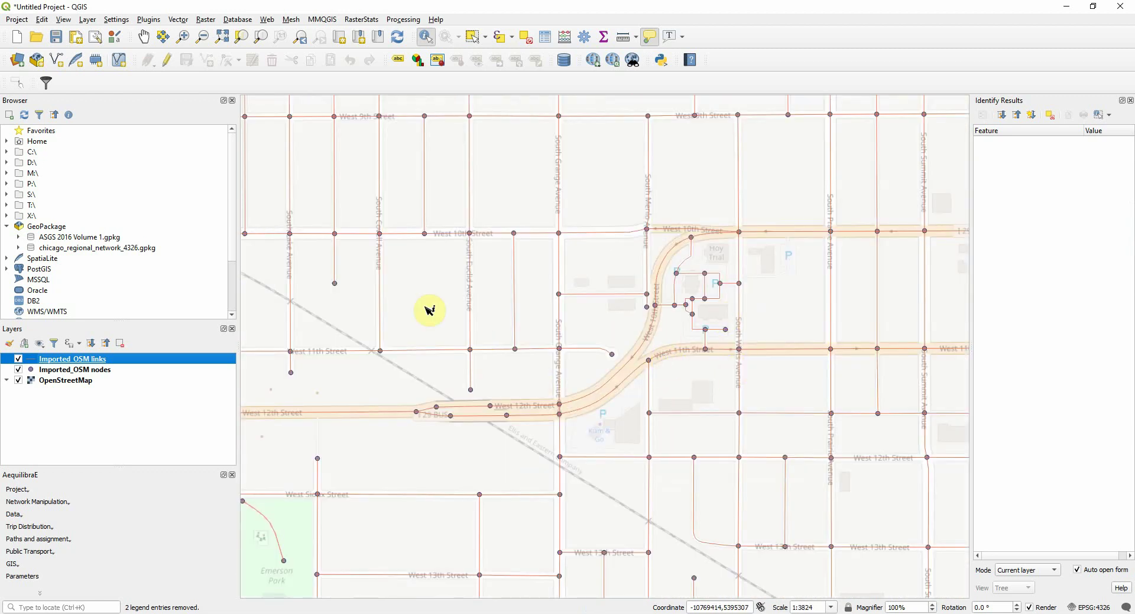
# - Edit Imported_OSM nodes, nudge the node near West 12th Street northwest, and save
pyautogui.click(77, 370)
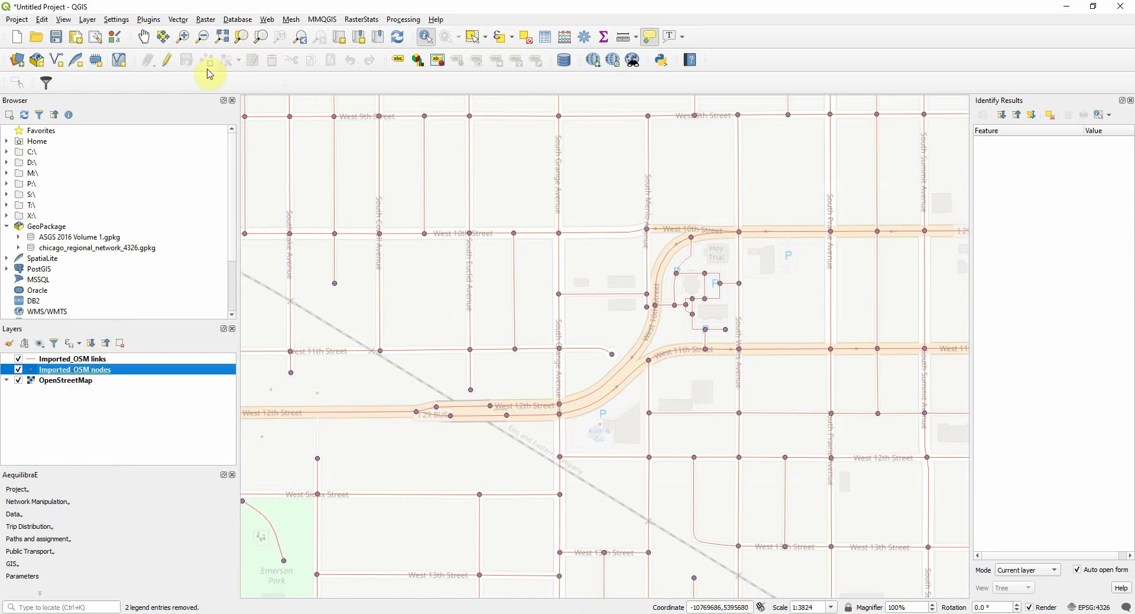
pyautogui.click(169, 60)
pyautogui.click(228, 59)
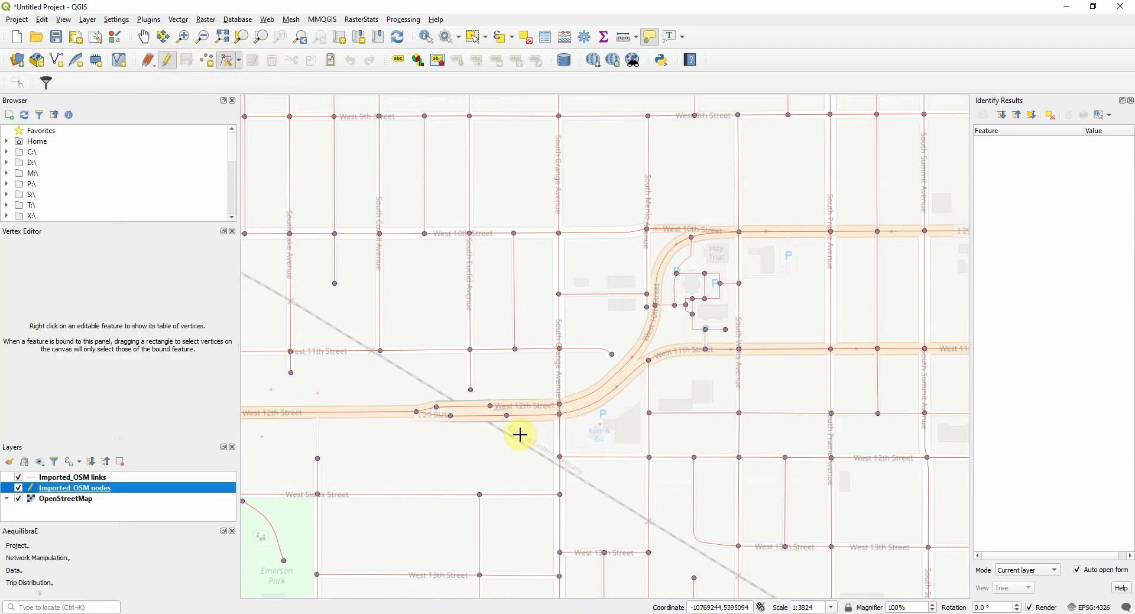
pyautogui.moveTo(418, 414); pyautogui.dragTo(405, 393)
pyautogui.click(196, 65)
pyautogui.click(144, 37)
pyautogui.moveTo(414, 200); pyautogui.dragTo(429, 220)
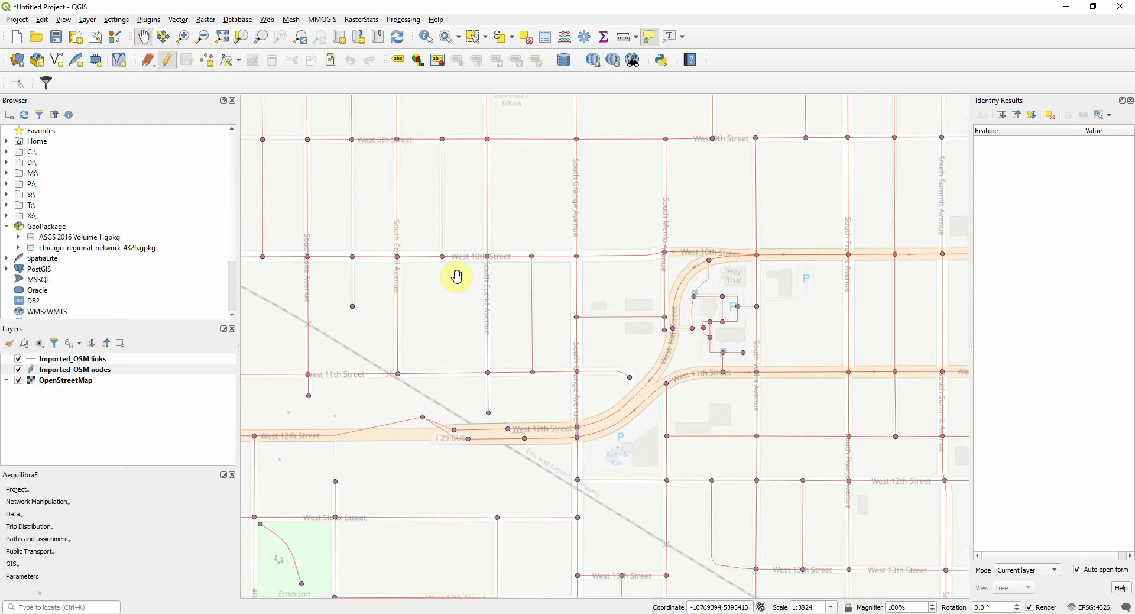